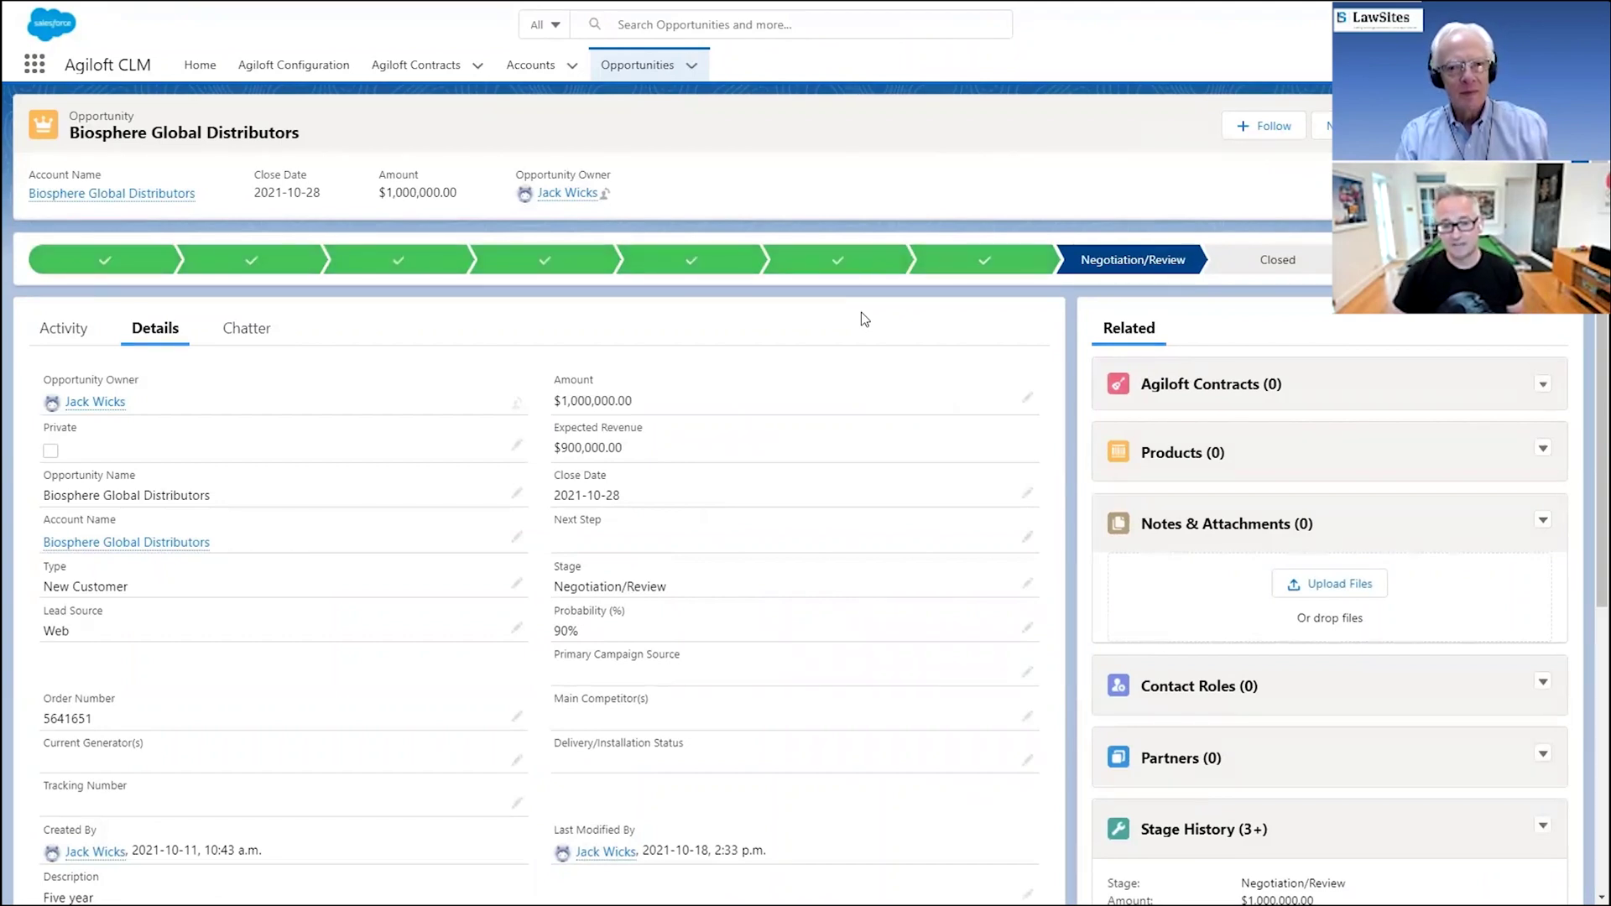
Create a Sale of Goods Agreement contract 'Biosphere Global Distributors Sale of Goods' with description and the buyer's primary contact
{"action": "left_click", "coordinate": [1542, 384]}
{"action": "left_click", "coordinate": [1510, 414]}
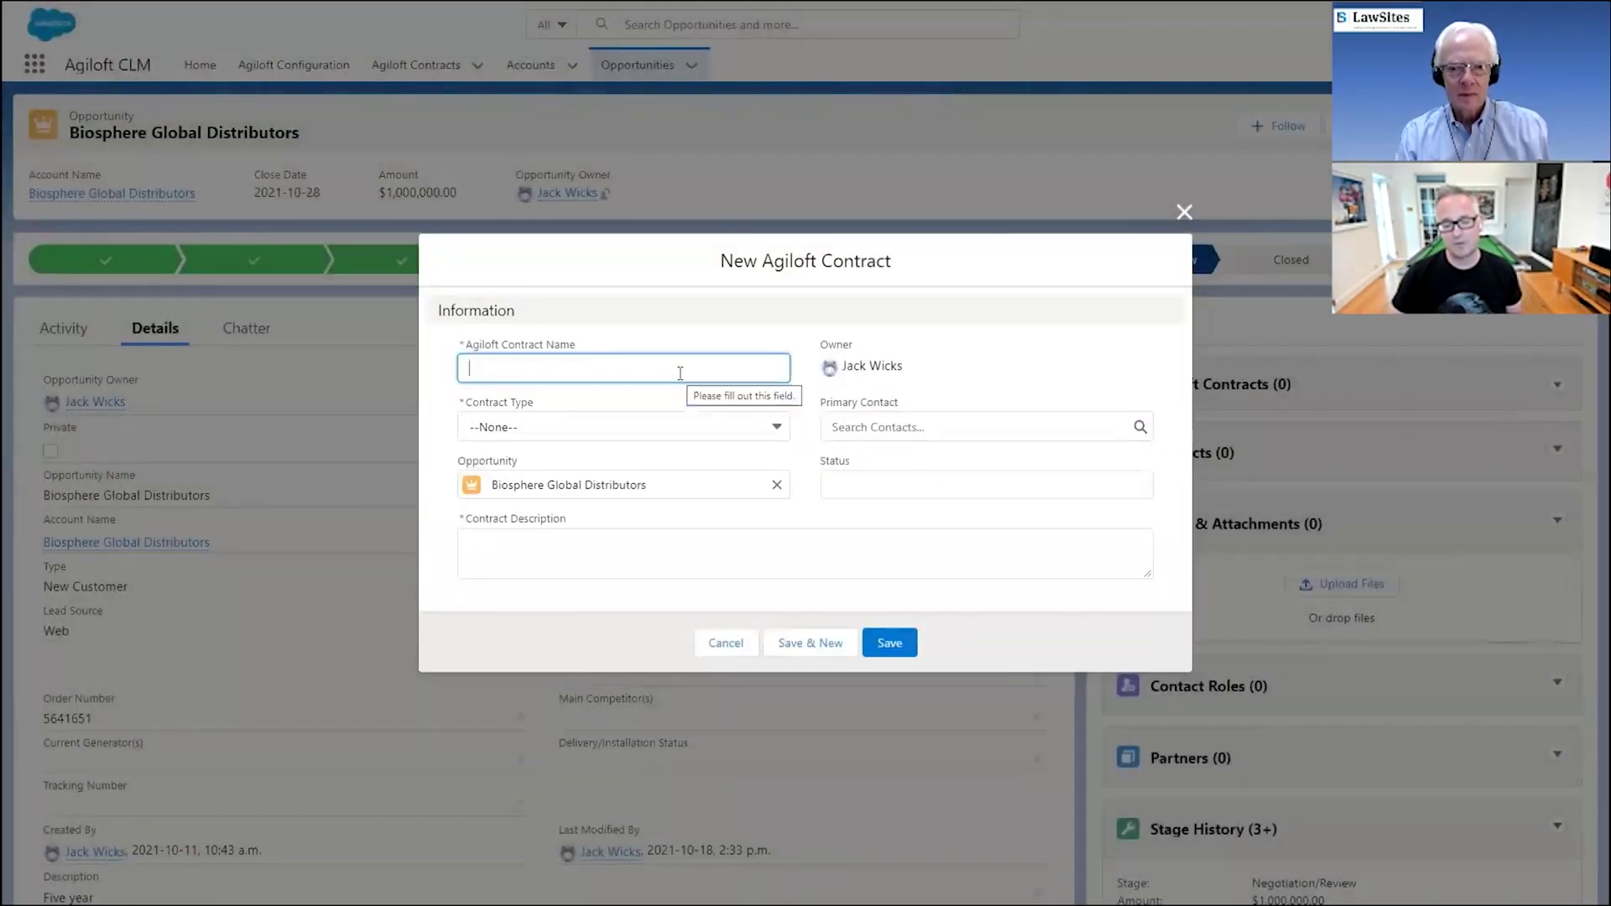
{"action": "type", "text": "Biosphere Global Distributors Sale of Goods"}
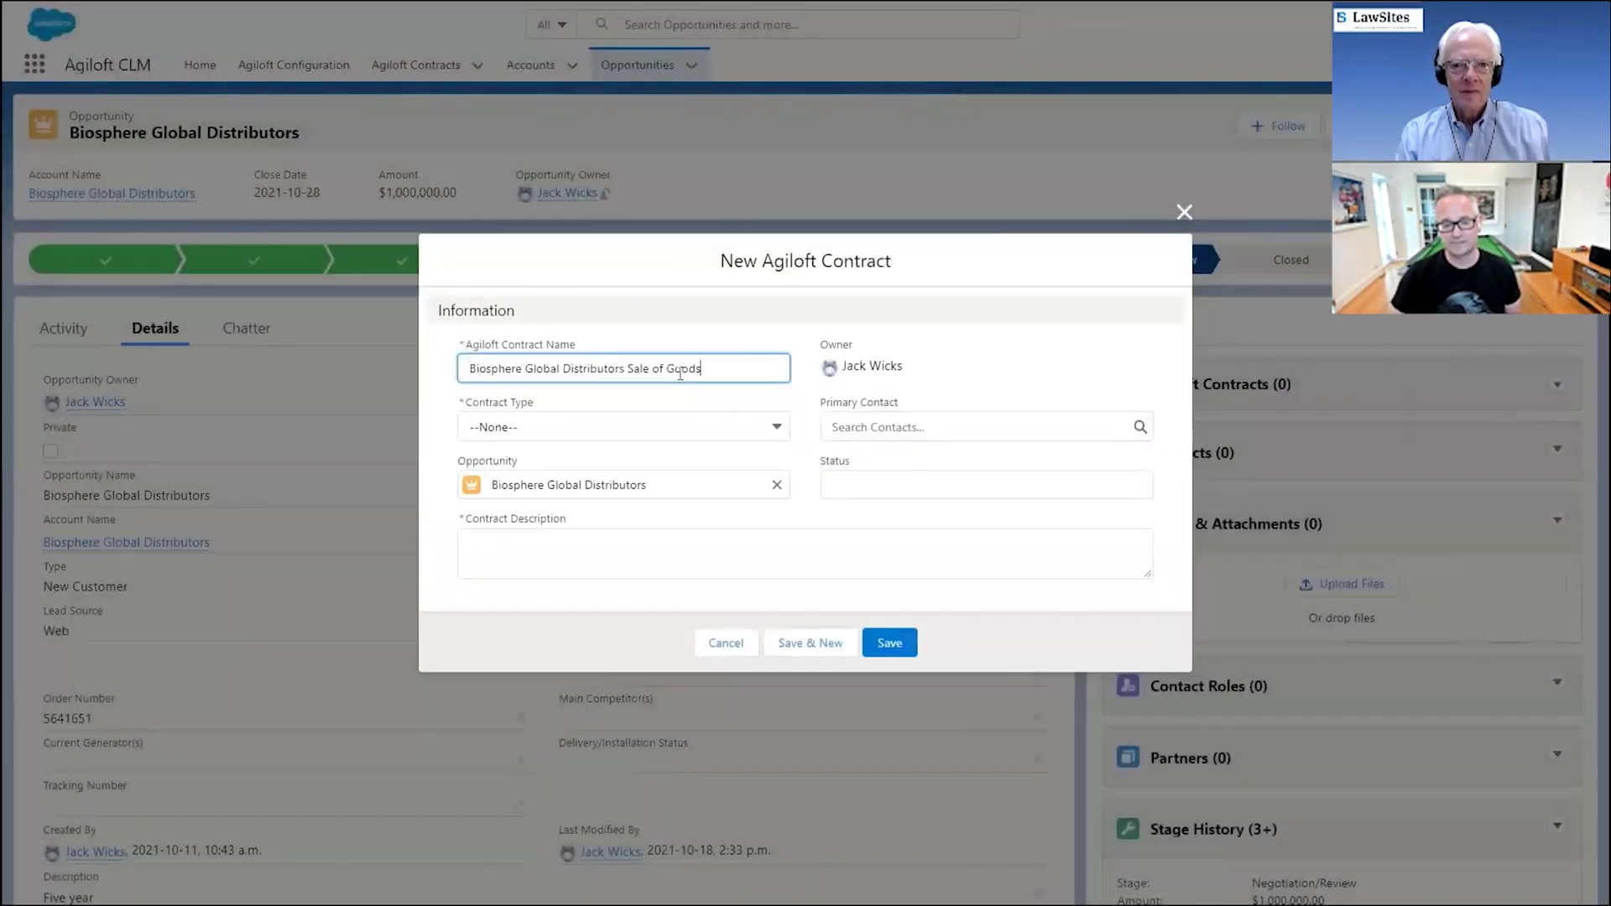
{"action": "left_click", "coordinate": [676, 426]}
{"action": "left_click", "coordinate": [637, 729]}
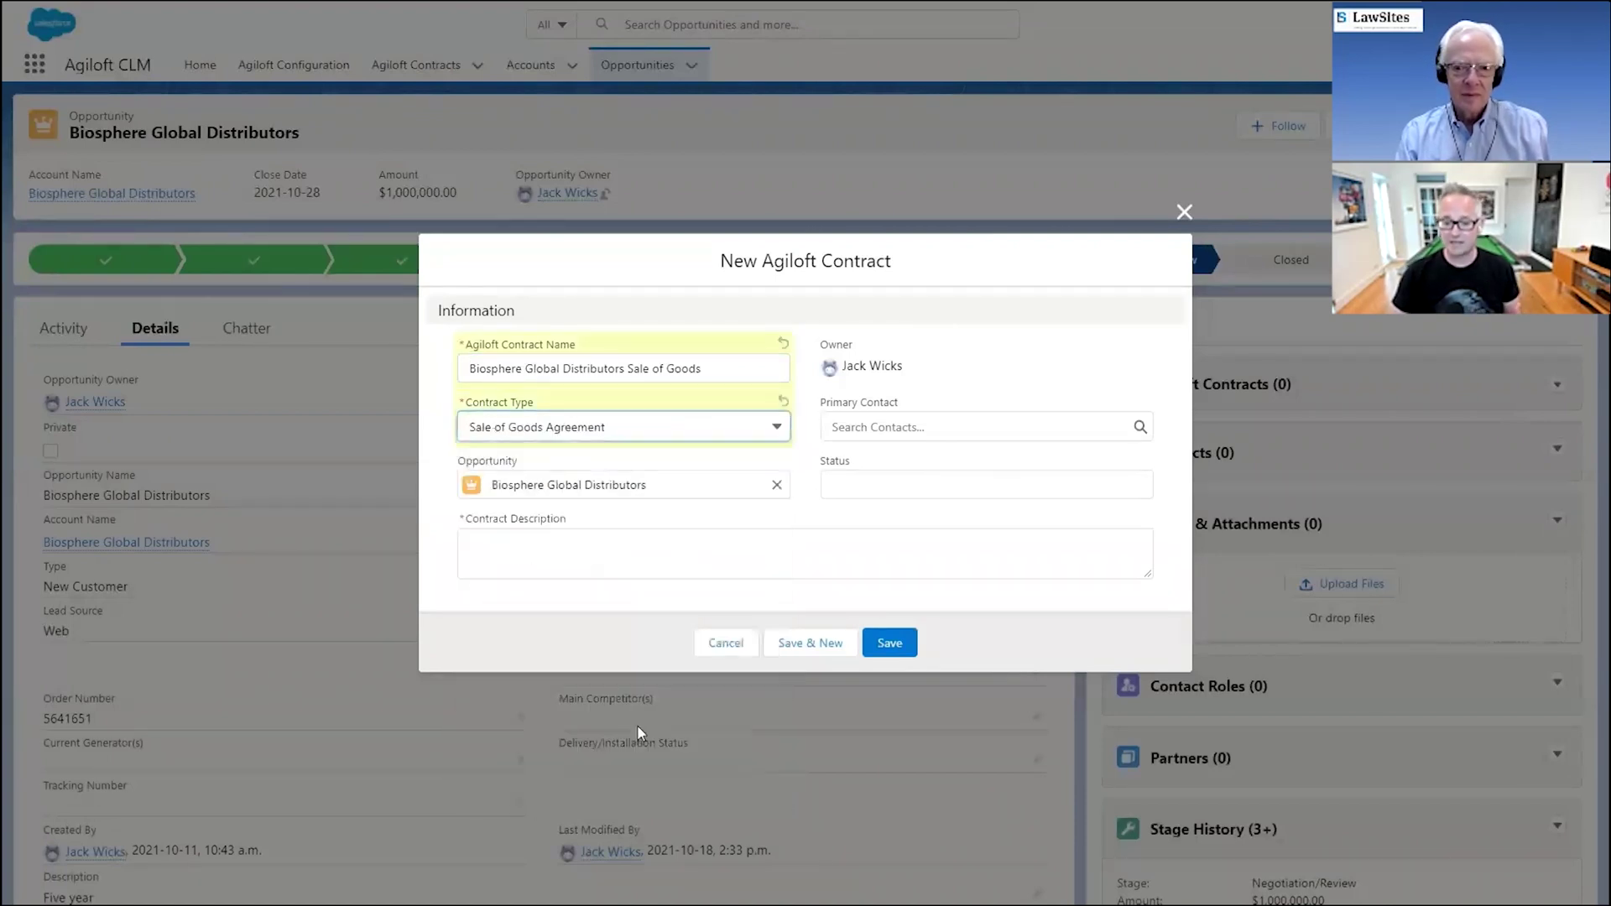
{"action": "left_click", "coordinate": [509, 551]}
{"action": "type", "text": "Initial agreement to purchase 1,000,000 combined units of Endtrax antigens and RNA solutions."}
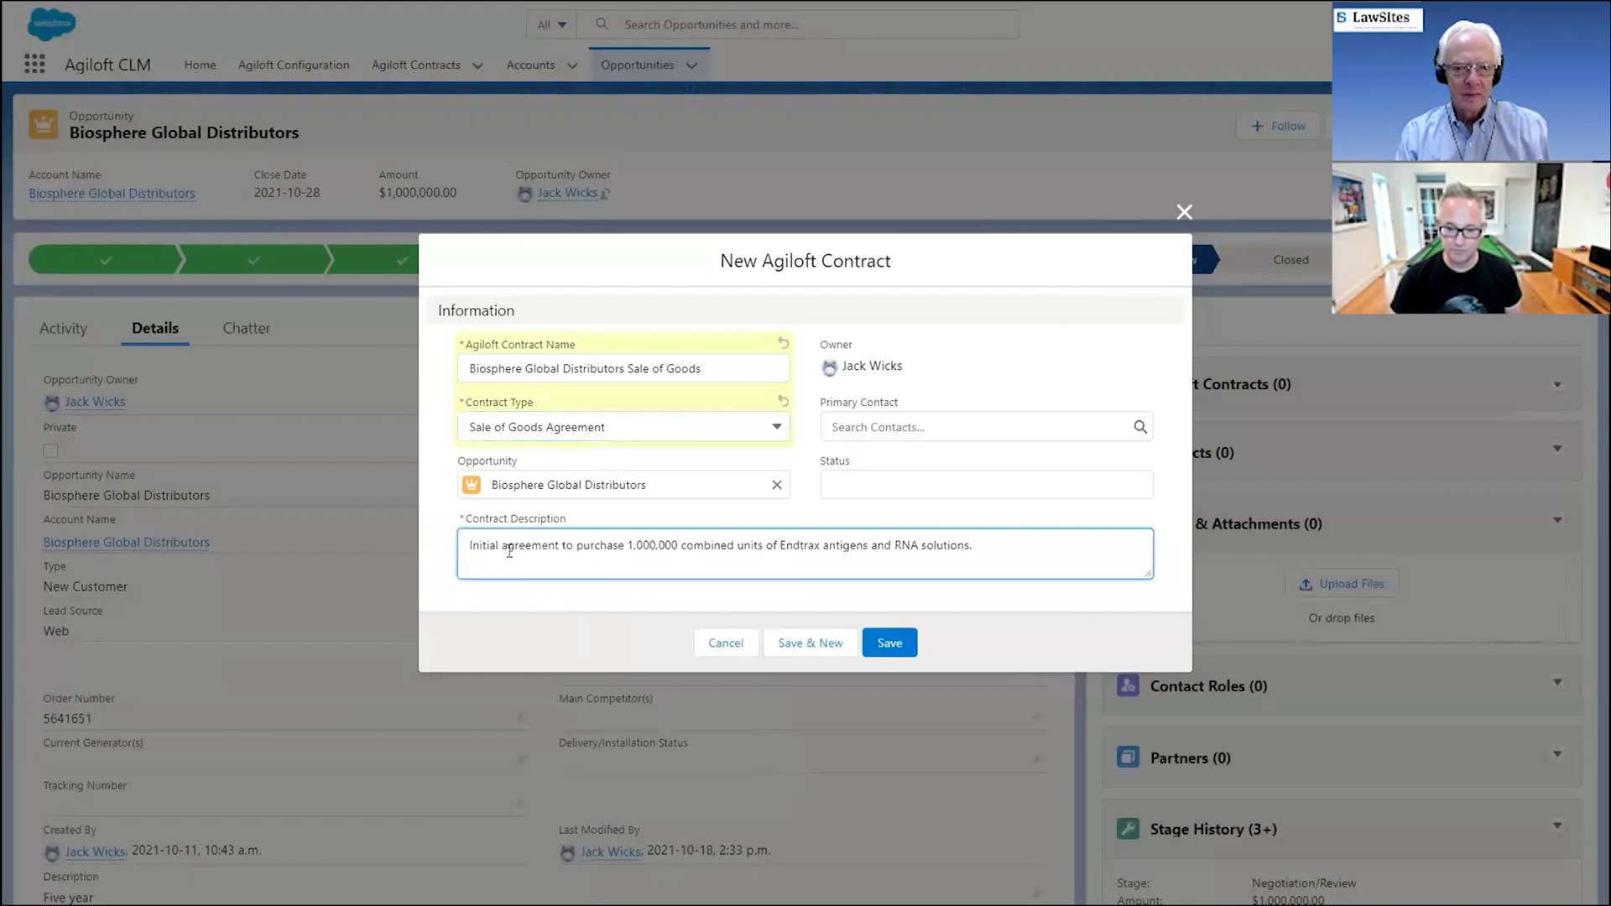
{"action": "left_click", "coordinate": [889, 425]}
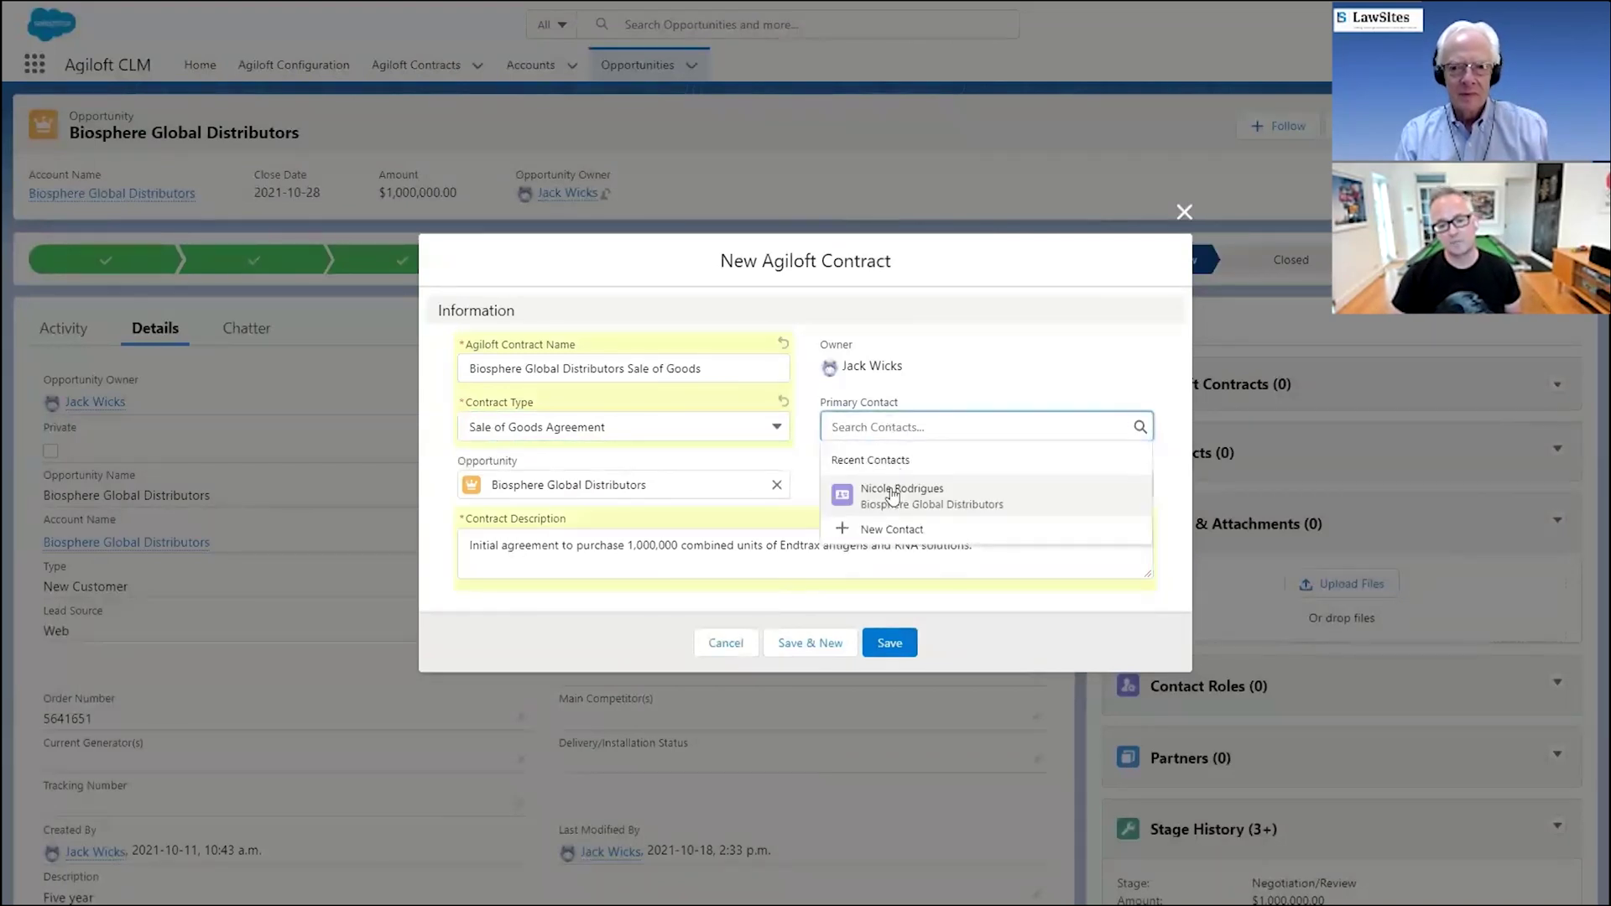
{"action": "left_click", "coordinate": [892, 495]}
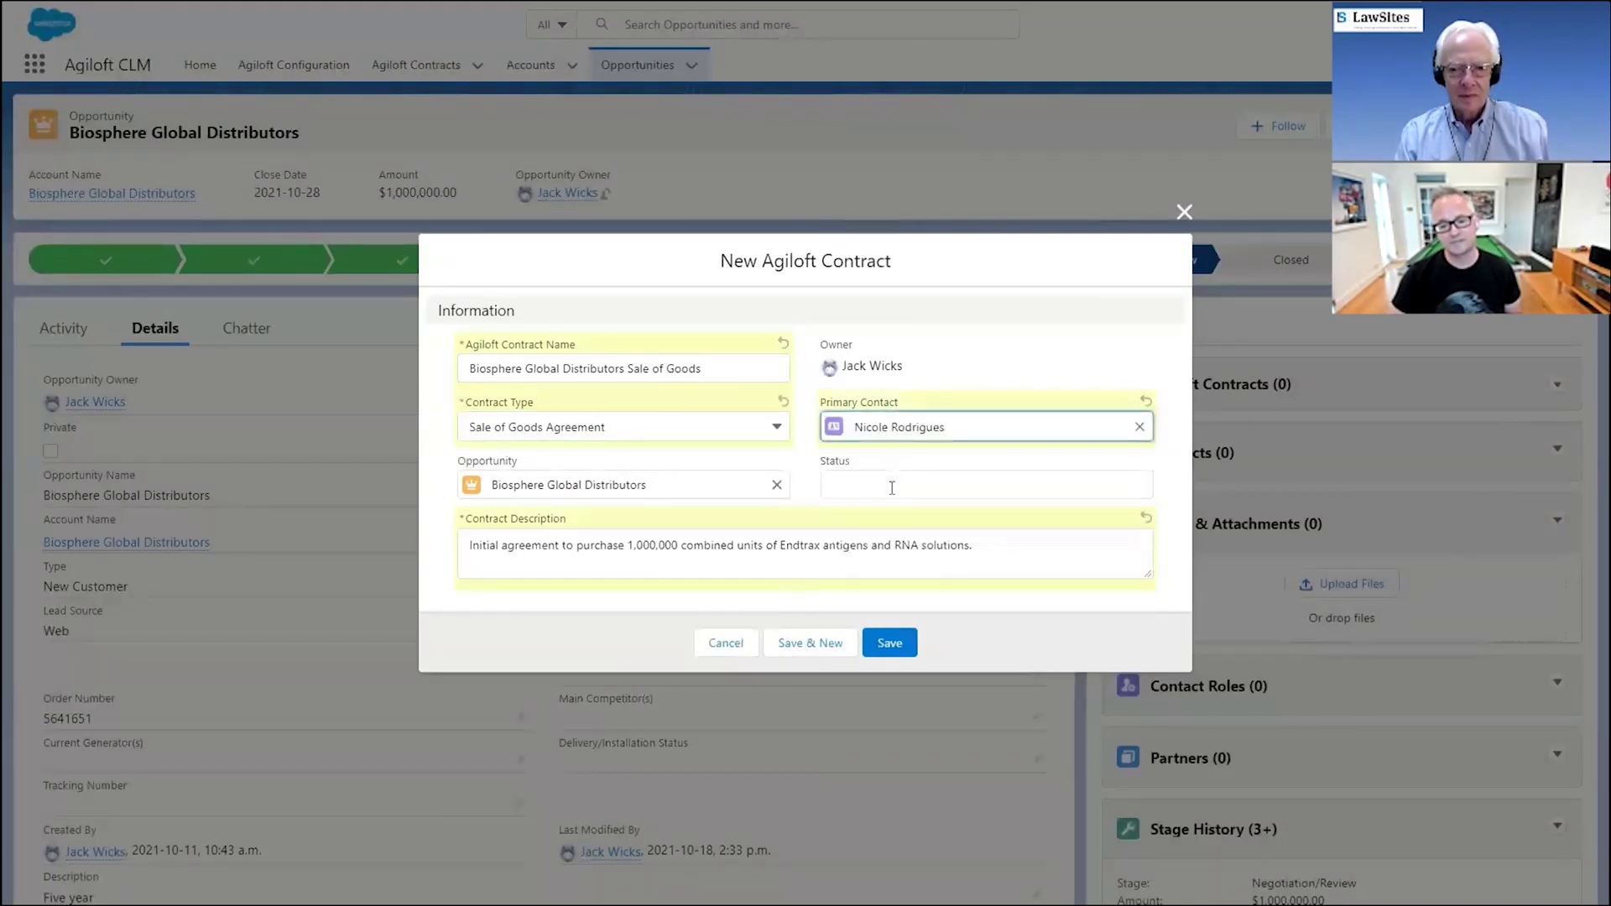
{"action": "left_click", "coordinate": [890, 644]}
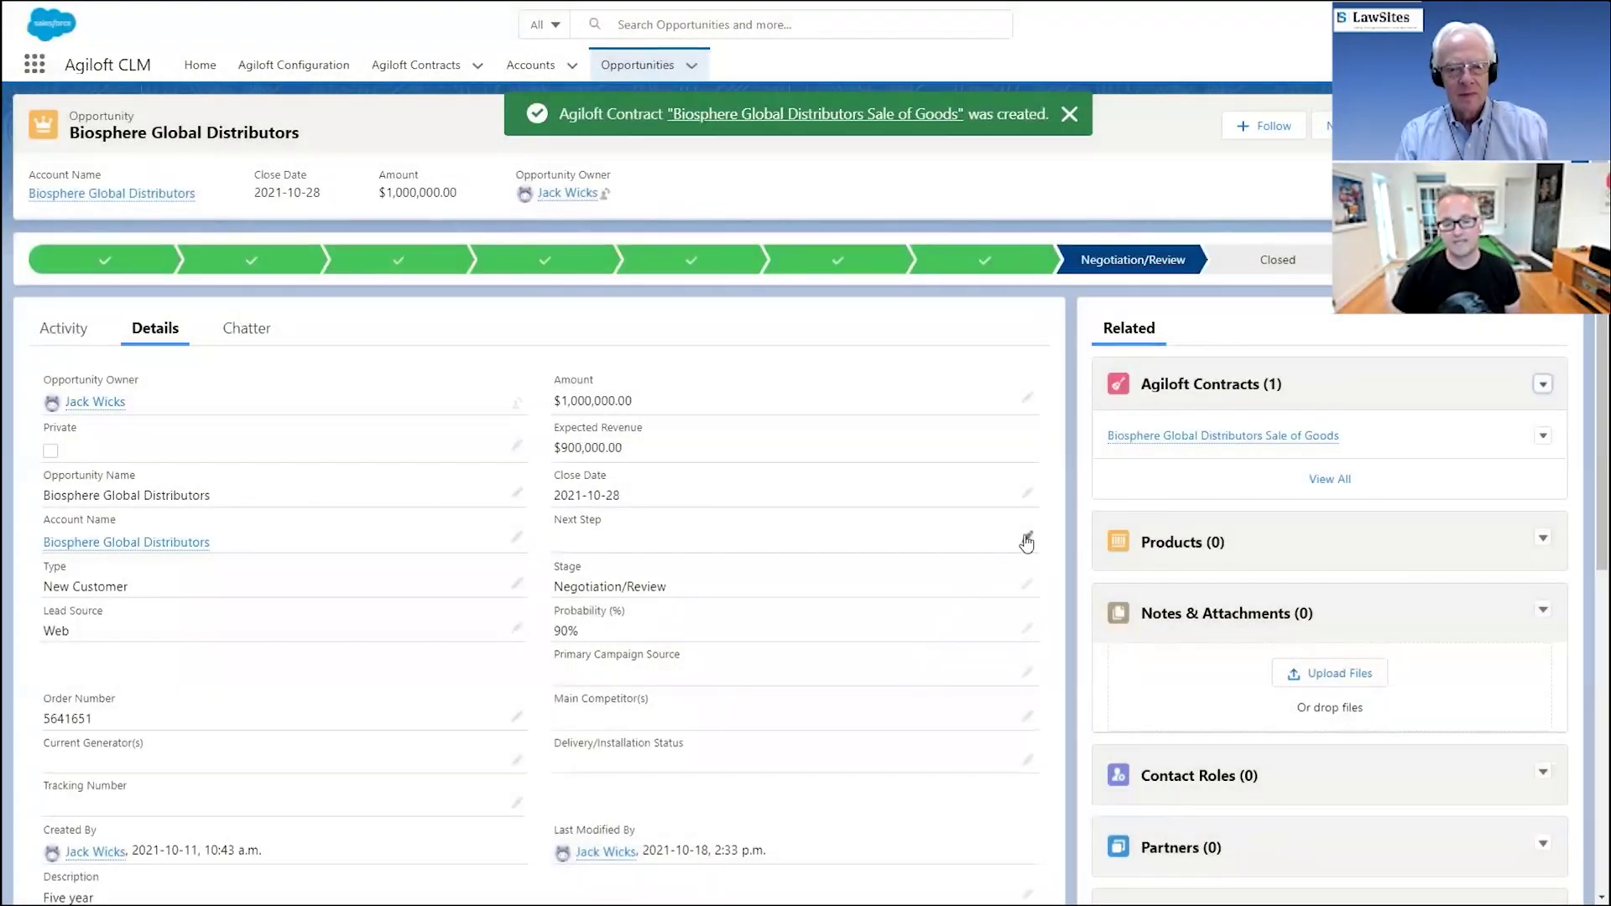
Open the new Biosphere Global Distributors Sale of Goods contract record from the Related panel
{"action": "left_click", "coordinate": [1110, 436]}
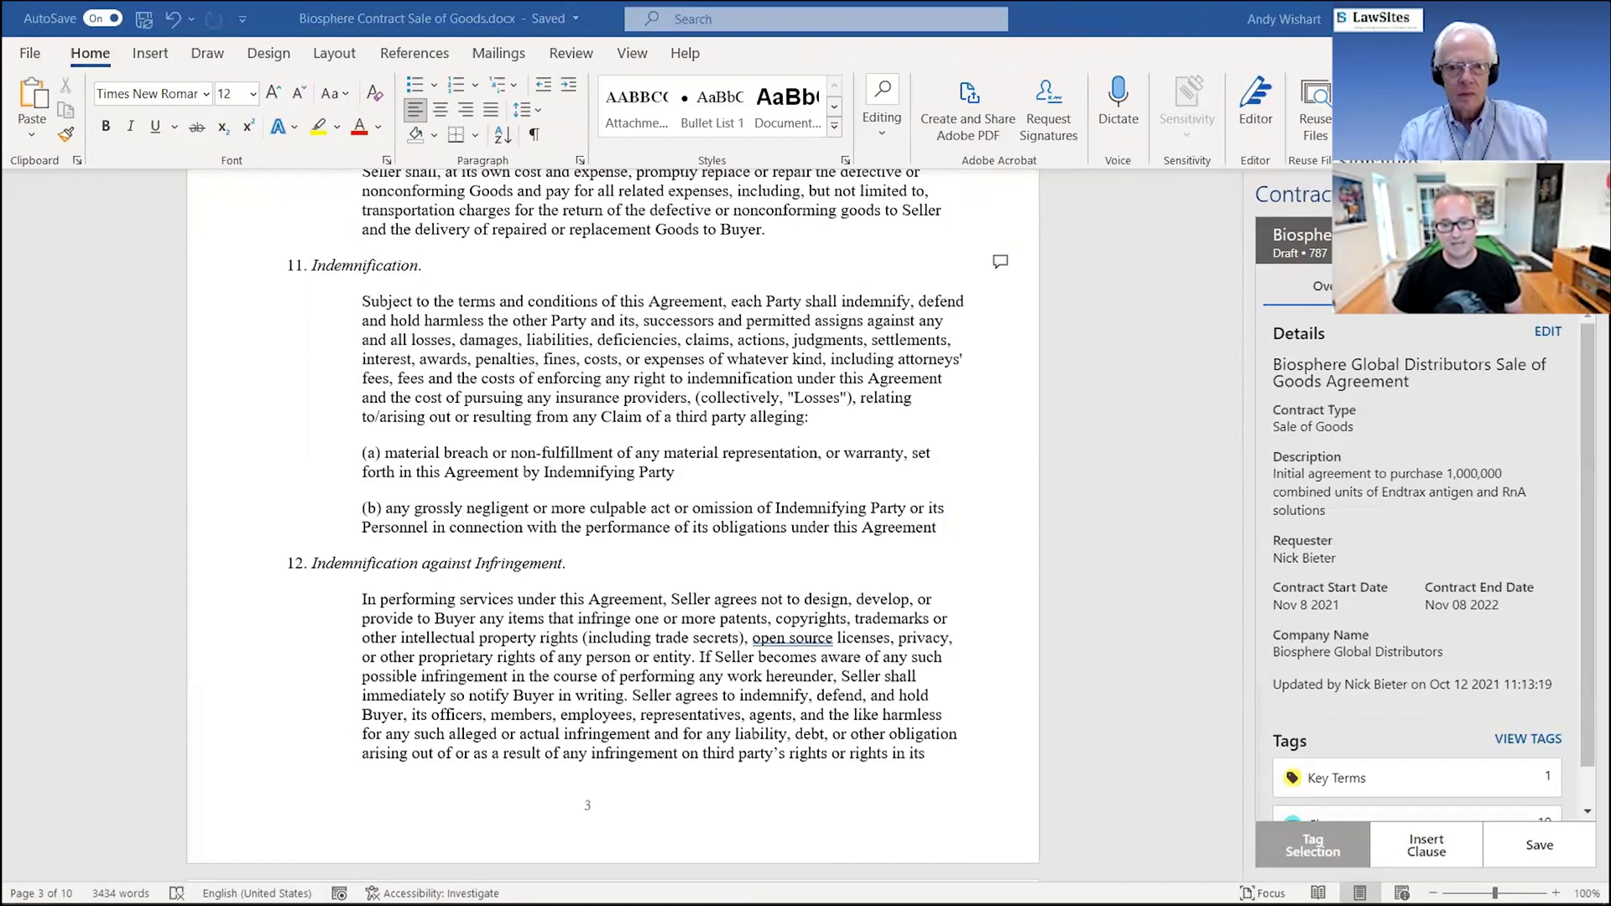
Read the reviewer's comment on clause 11 and compare its Indemnification tag with similar library clauses
{"action": "left_click", "coordinate": [1000, 262]}
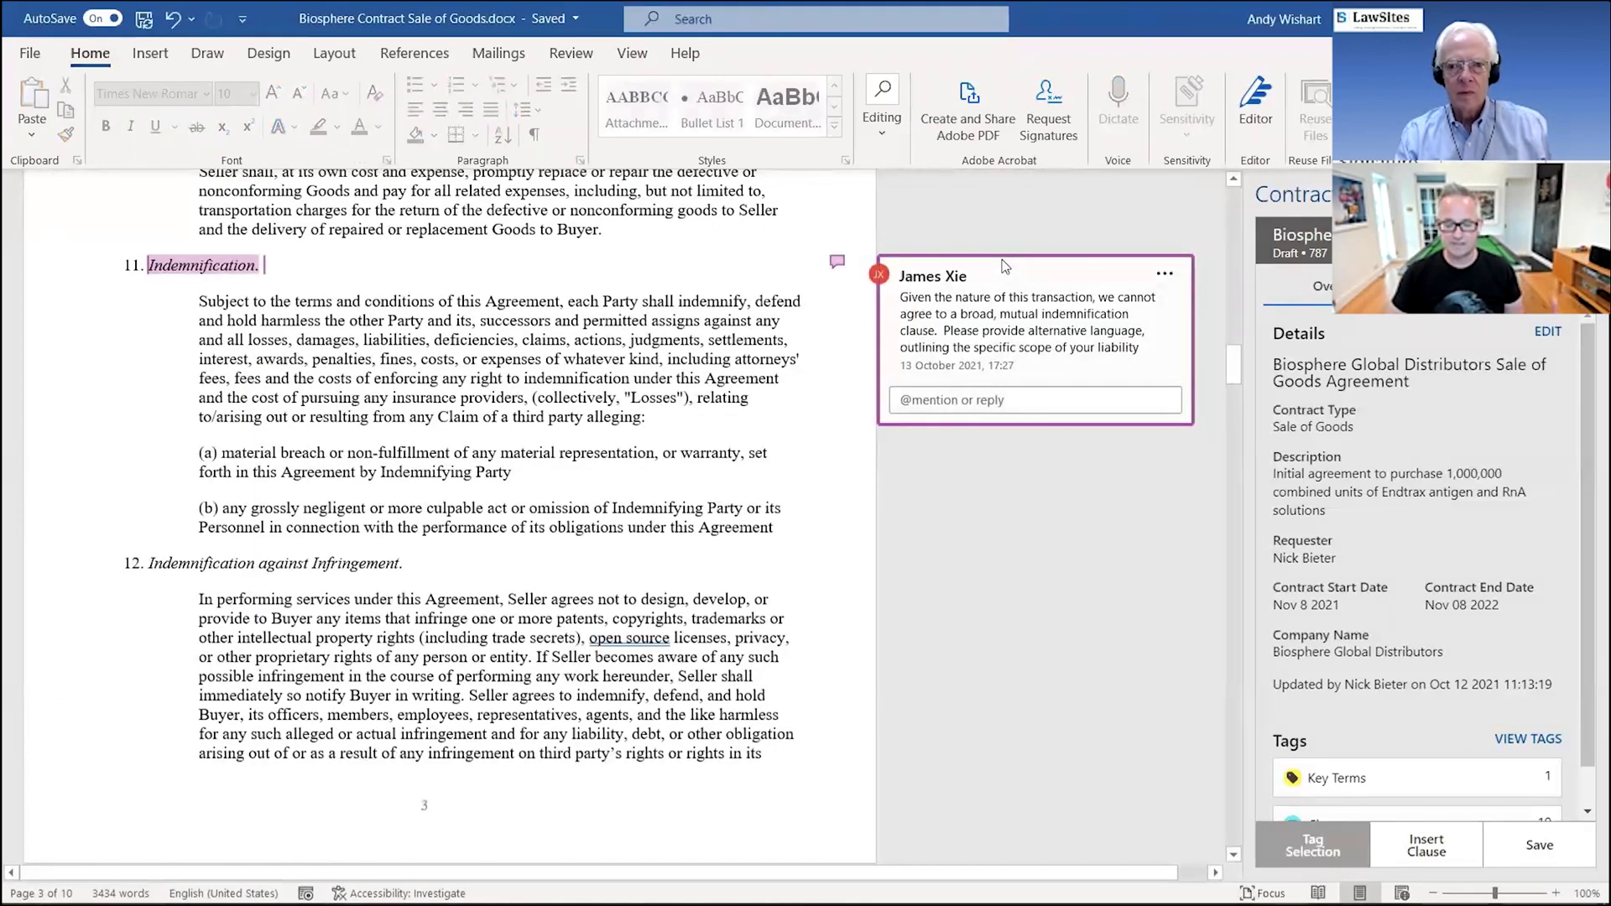
{"action": "left_click", "coordinate": [1510, 288]}
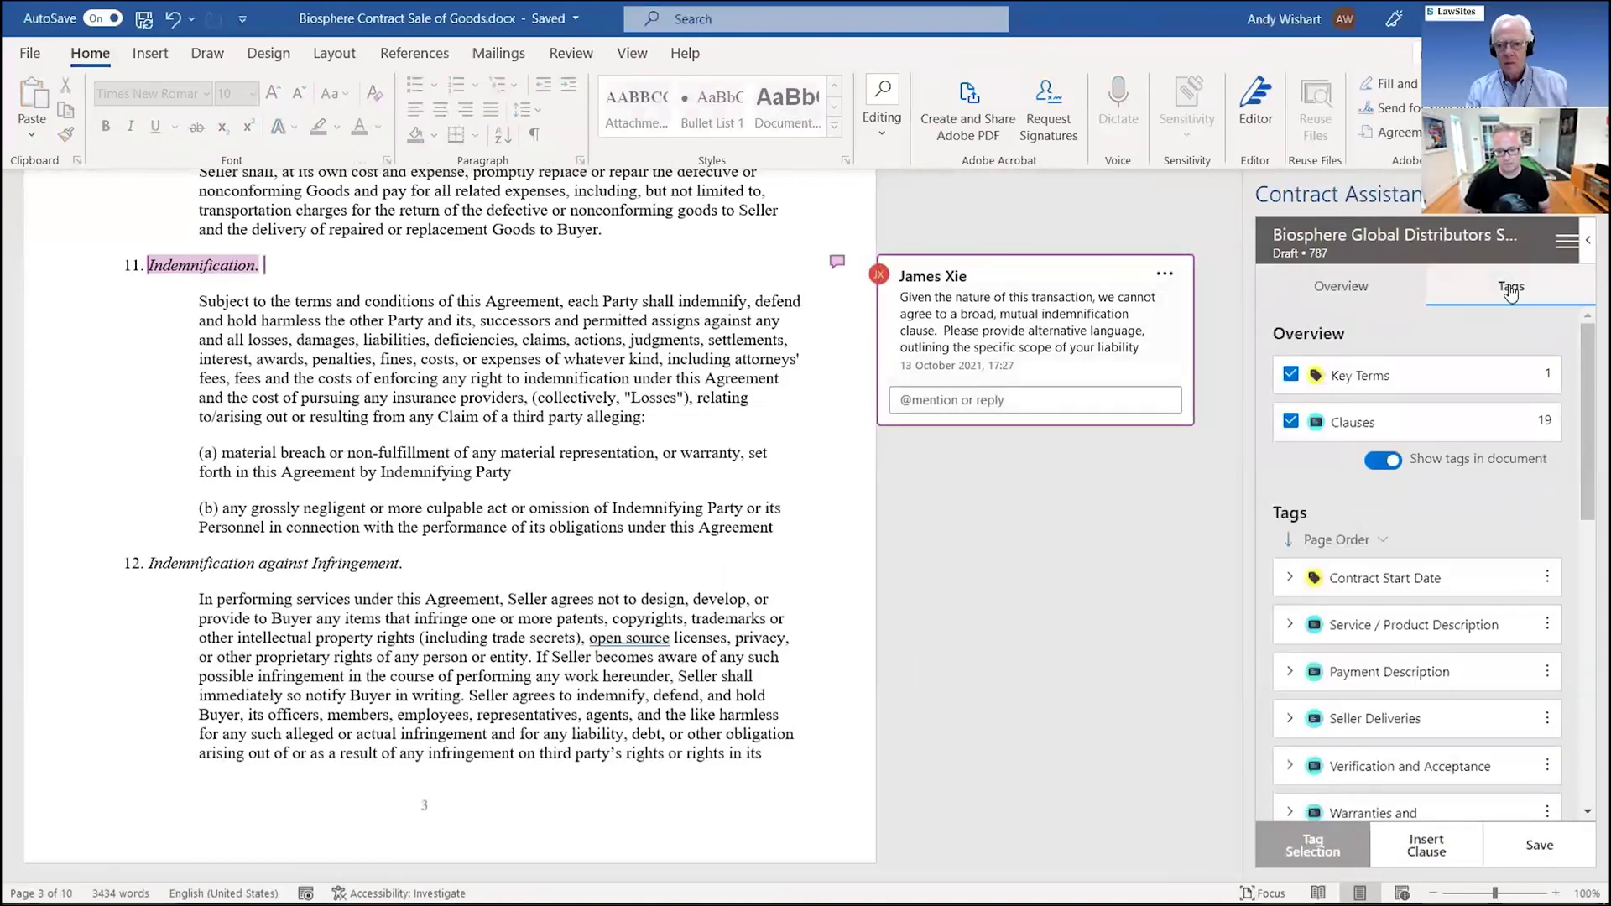
{"action": "left_click", "coordinate": [575, 378]}
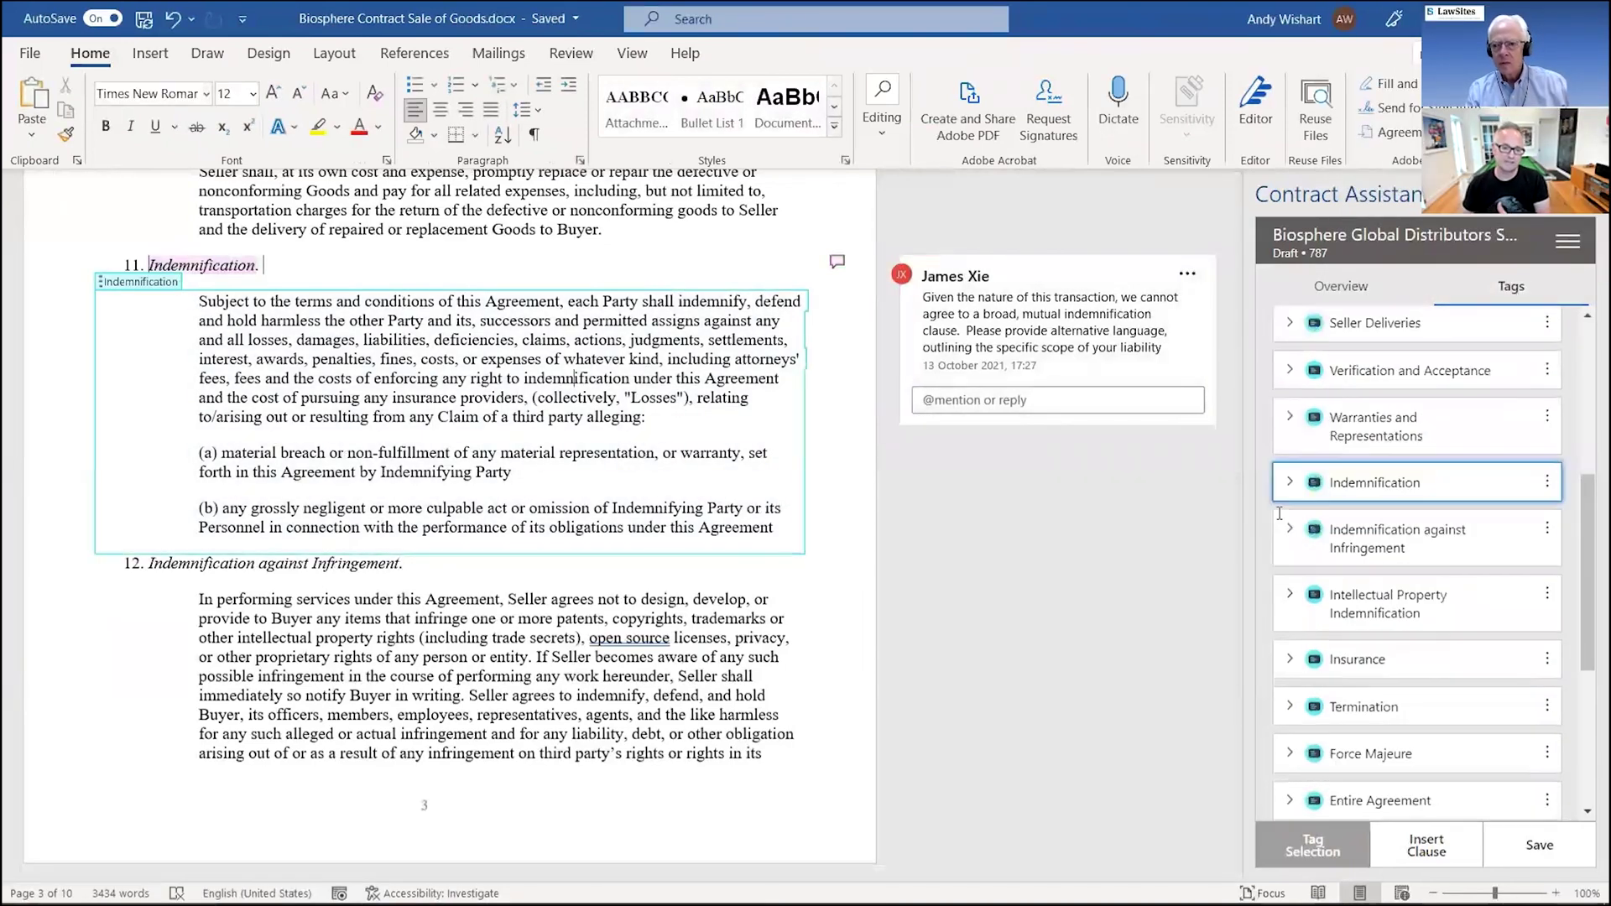
{"action": "left_click", "coordinate": [1546, 327]}
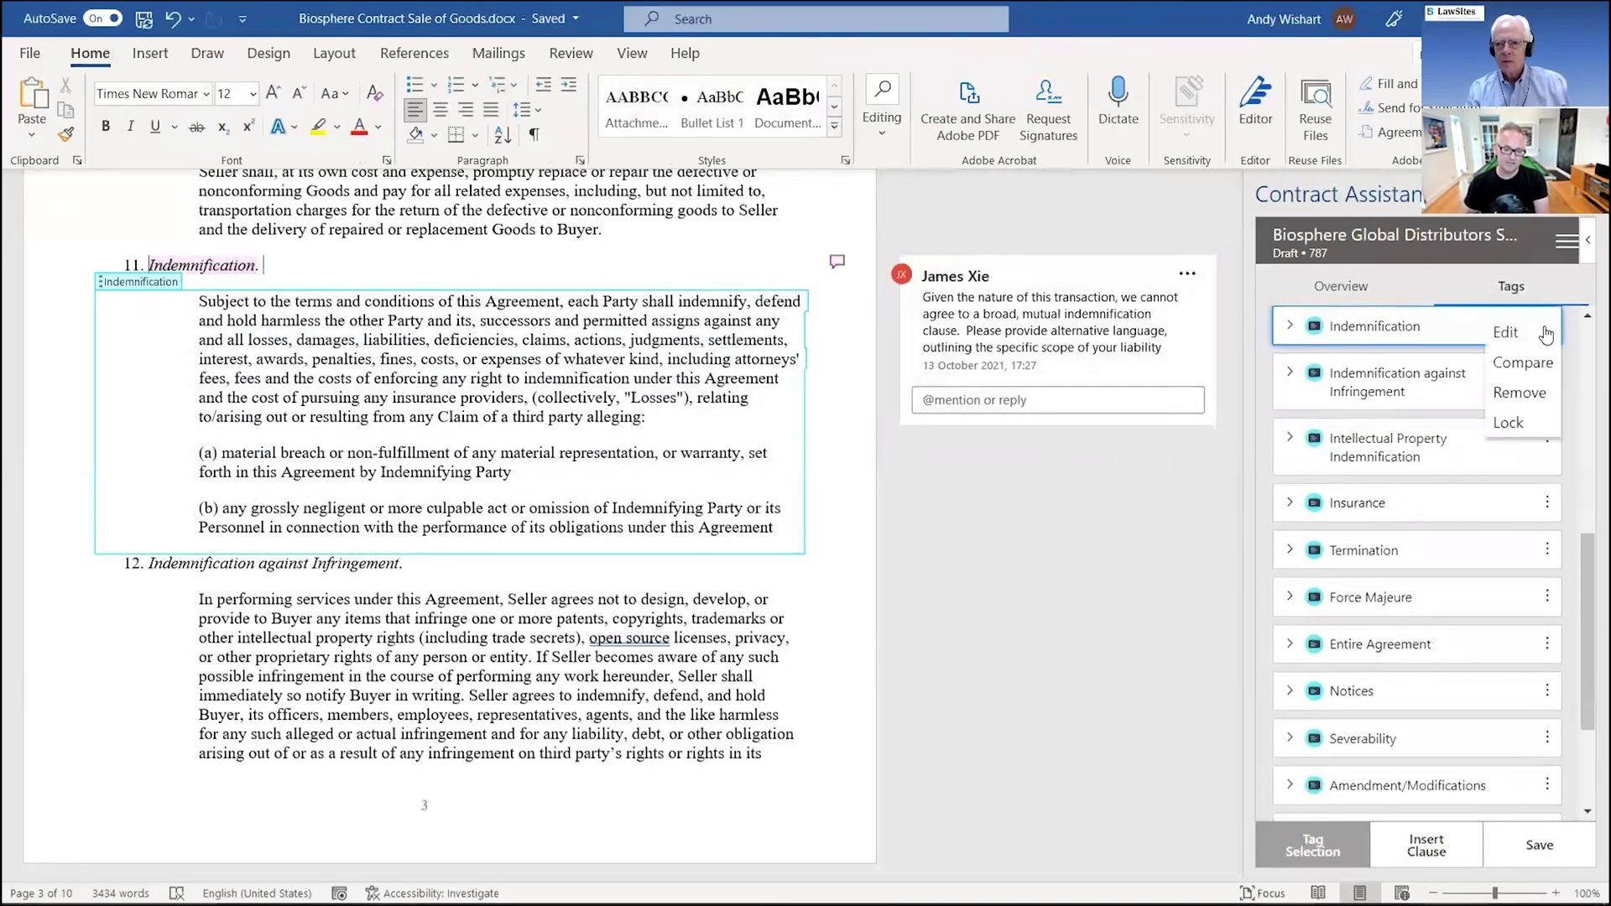
{"action": "left_click", "coordinate": [1538, 365]}
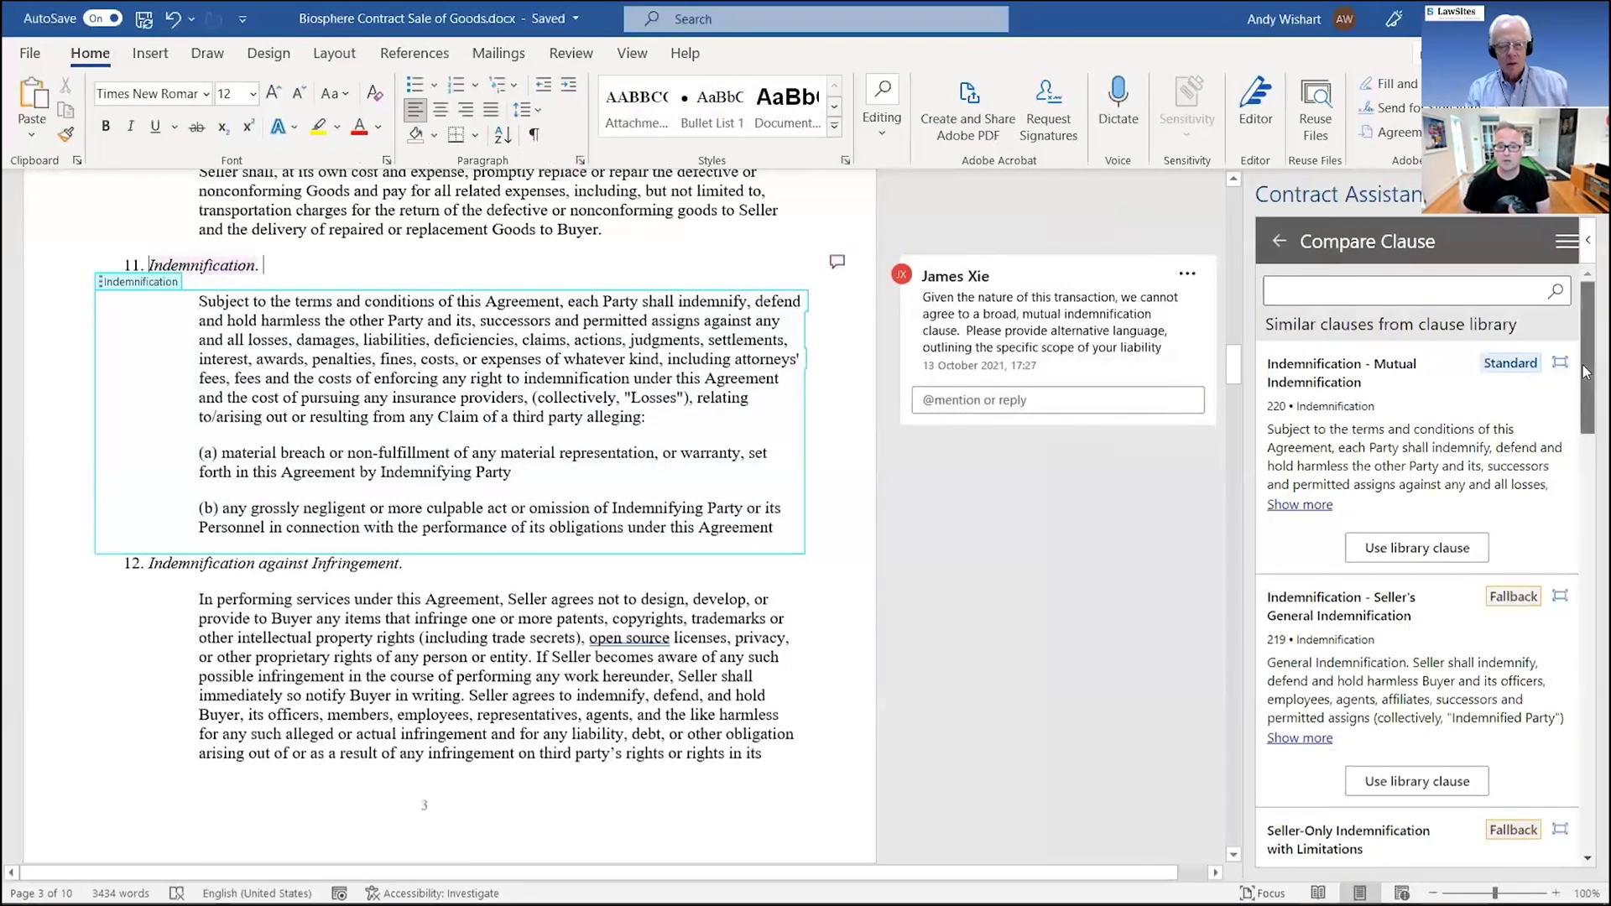
{"action": "left_click_drag", "start_coordinate": [1582, 364], "coordinate": [1584, 787]}
Replace clause 11 with the Seller-Only Indemnification with Limitations wording using the Compared view
{"action": "left_click", "coordinate": [1560, 648]}
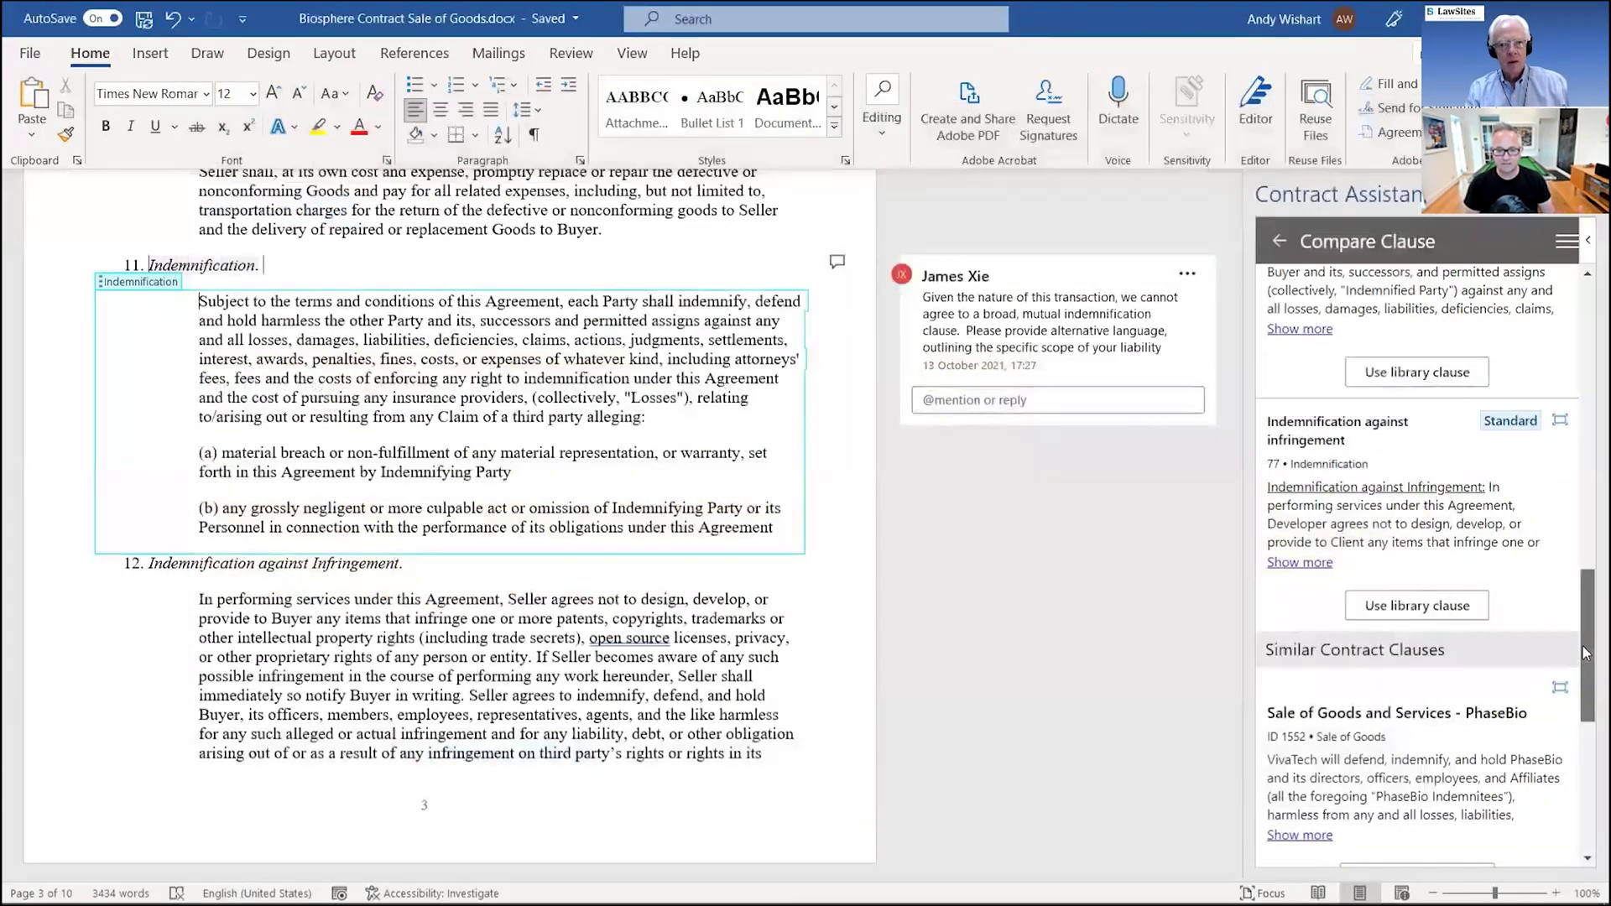
{"action": "scroll", "coordinate": [1585, 579], "scroll_direction": "down", "scroll_amount": 4}
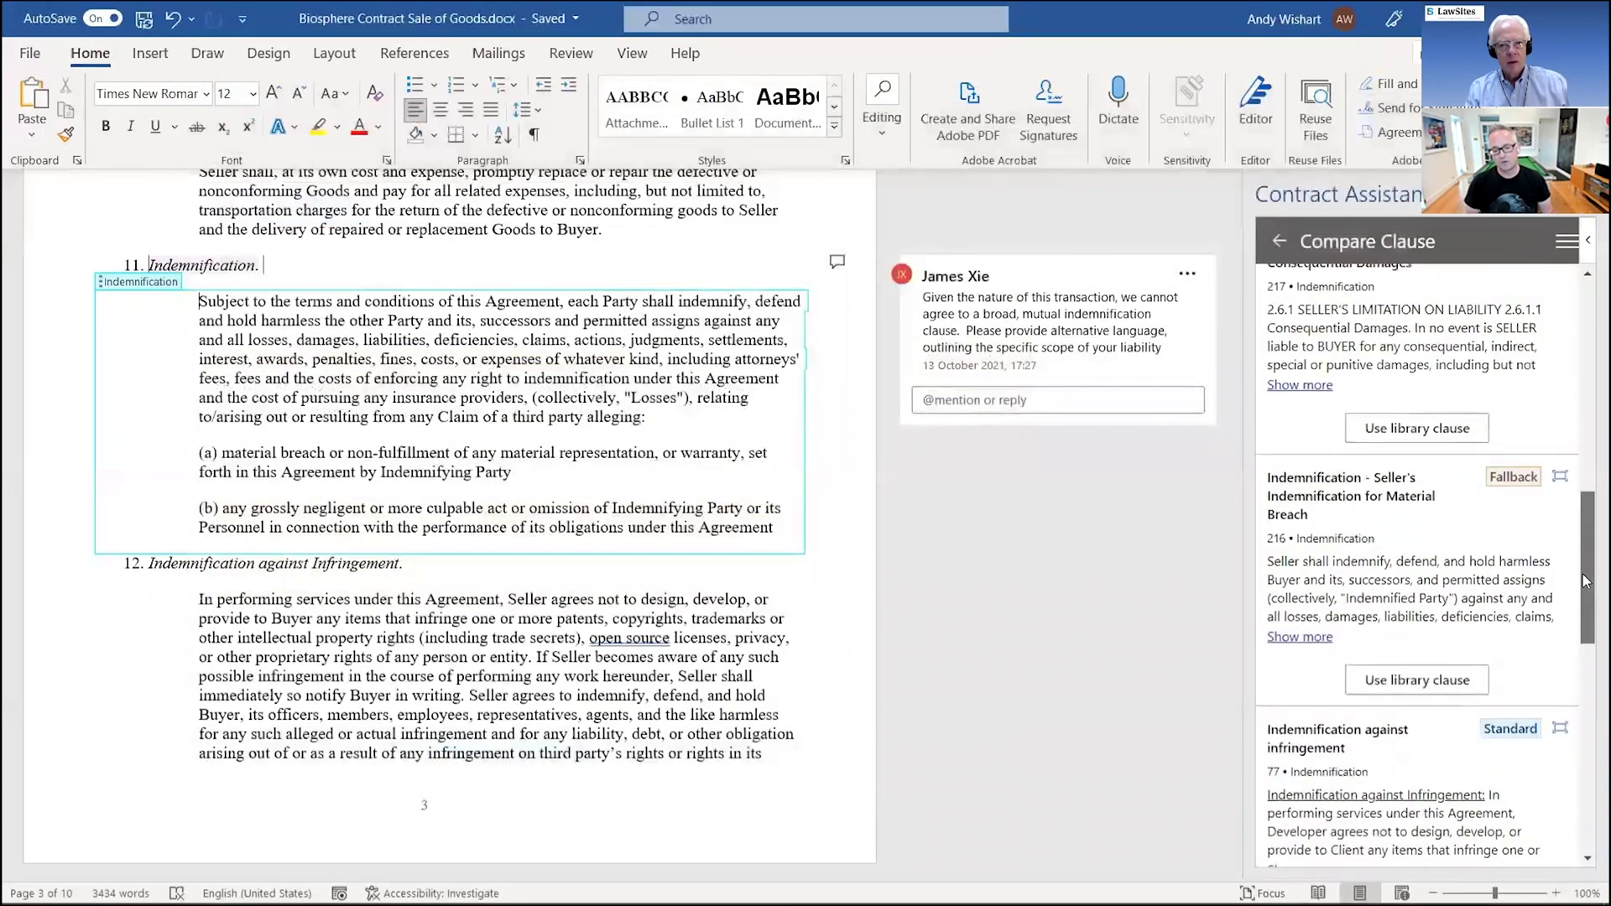
{"action": "left_click_drag", "start_coordinate": [1584, 579], "coordinate": [1582, 428]}
{"action": "left_click", "coordinate": [1556, 615]}
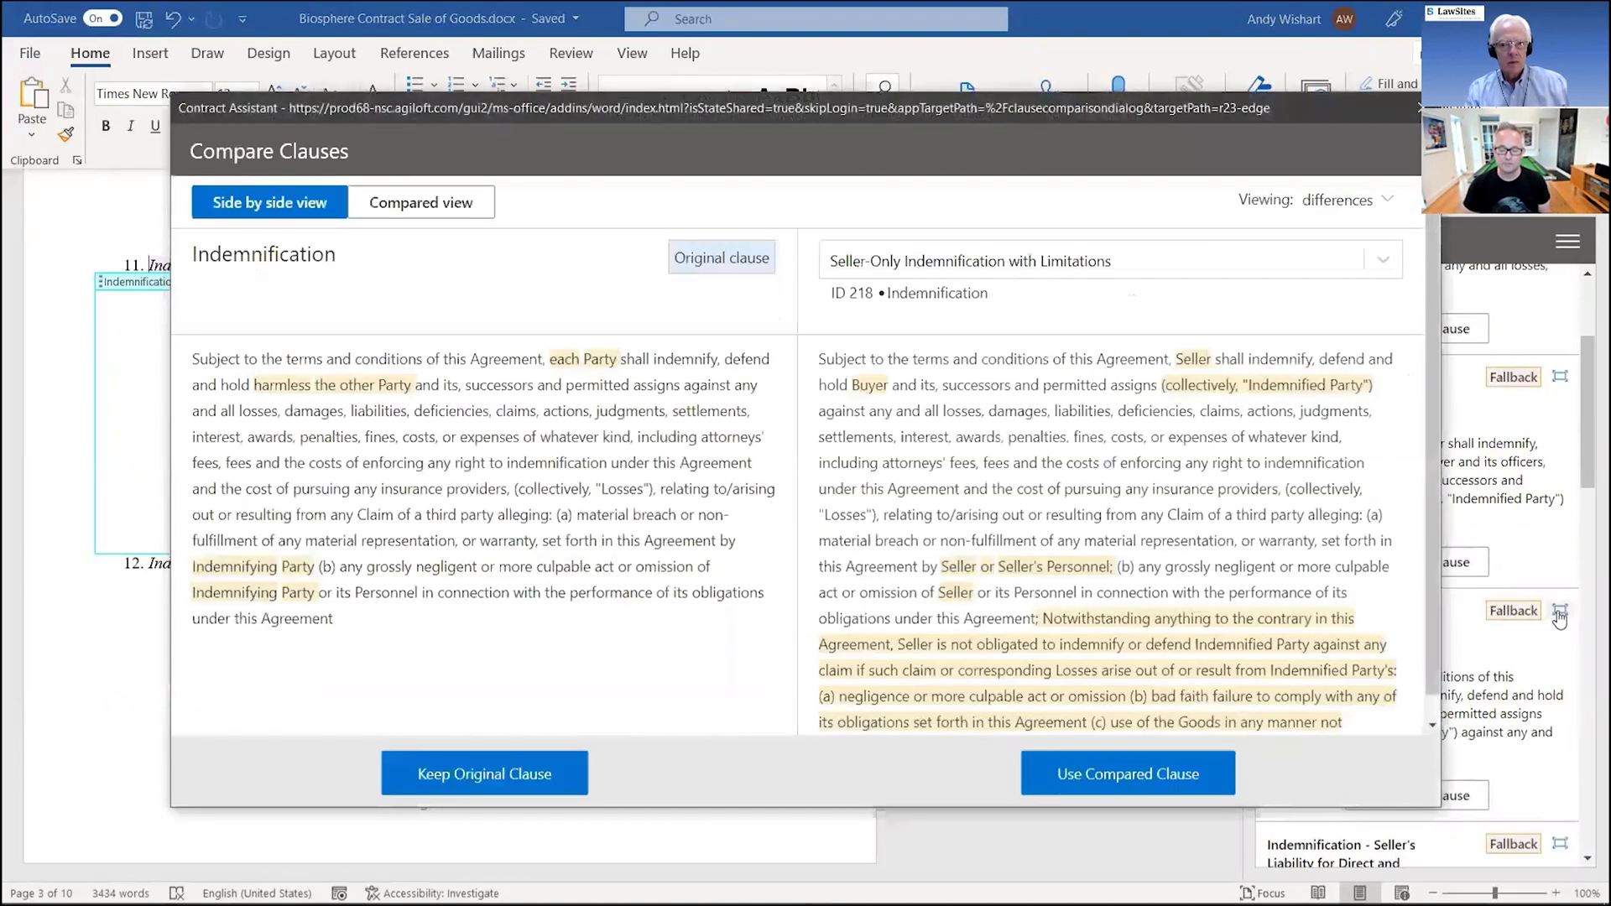
{"action": "scroll", "coordinate": [1166, 508], "scroll_direction": "down", "scroll_amount": 1}
{"action": "scroll", "coordinate": [1133, 493], "scroll_direction": "up", "scroll_amount": 1}
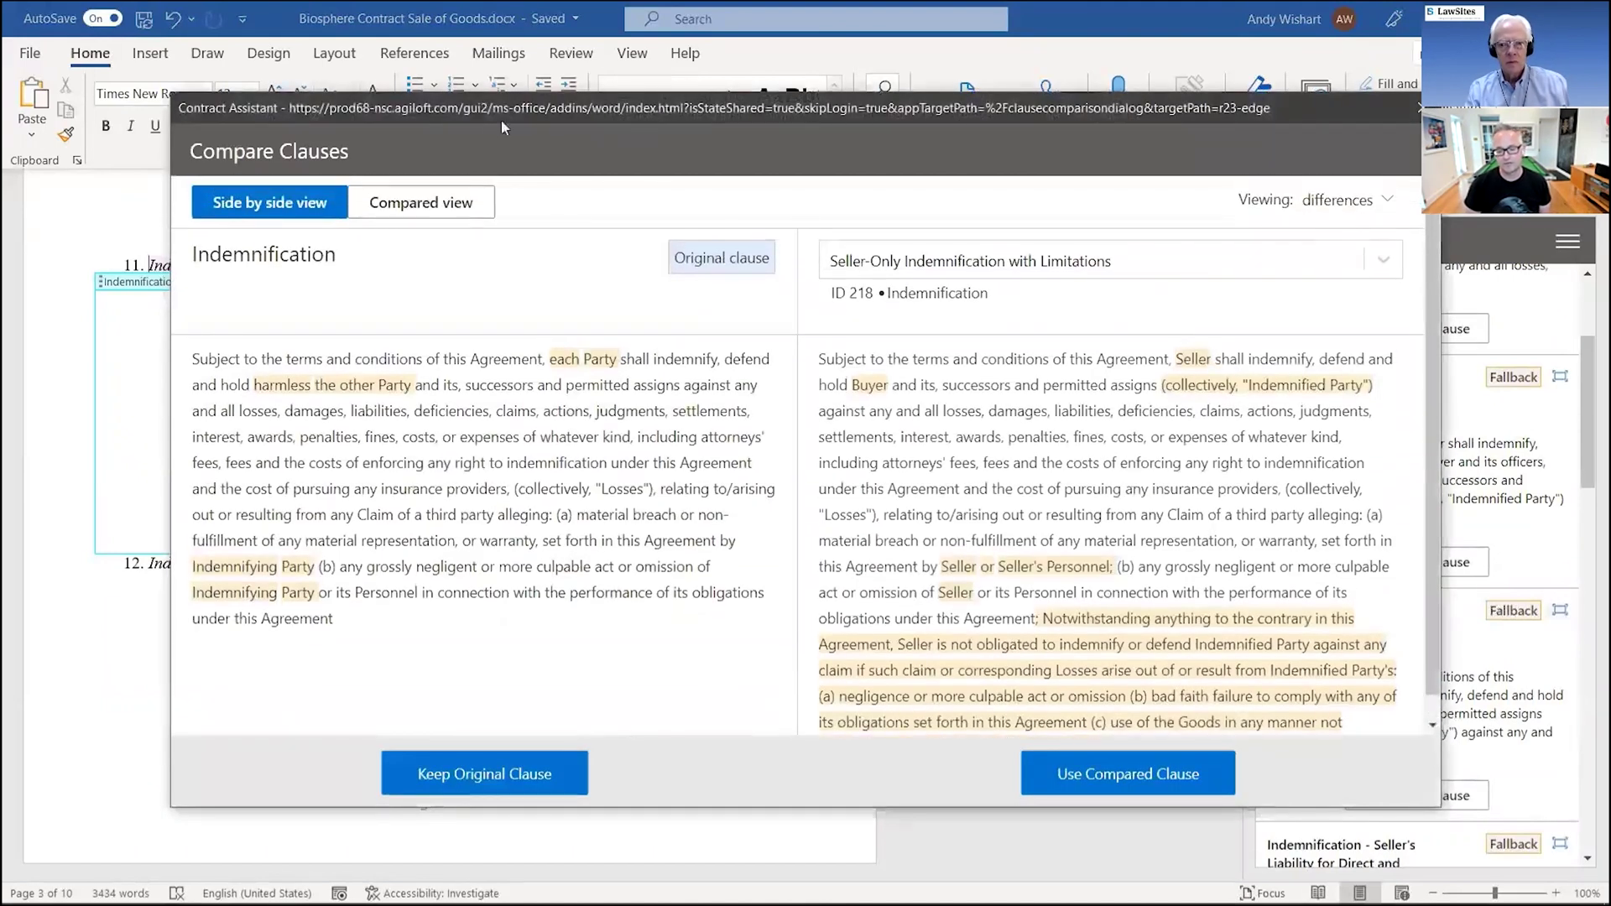
{"action": "left_click", "coordinate": [429, 202]}
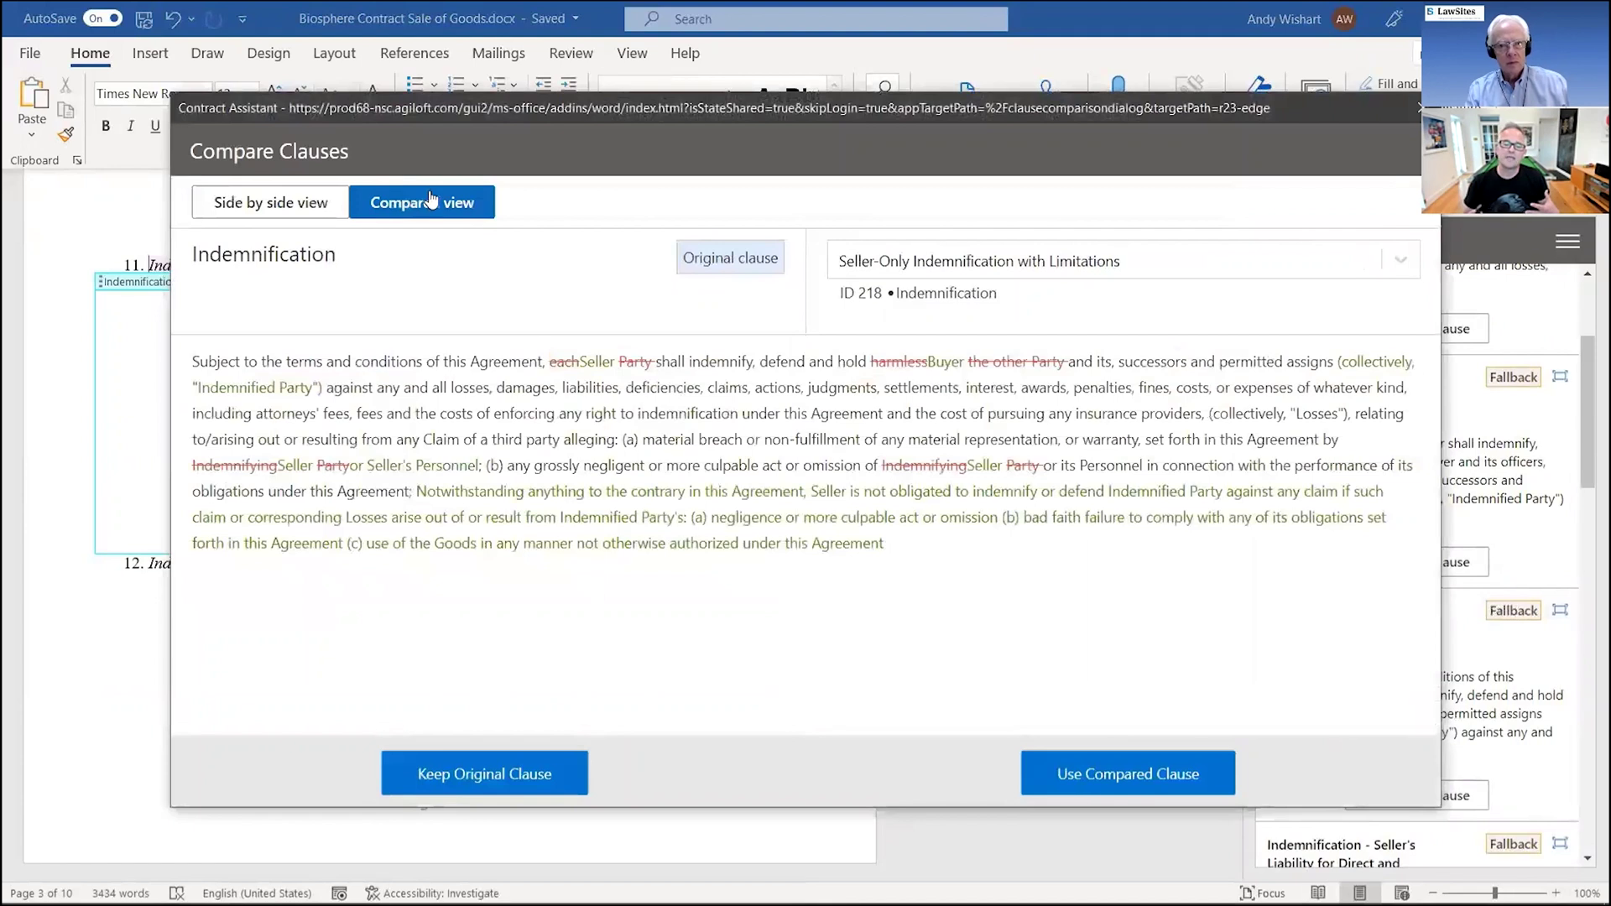
{"action": "left_click", "coordinate": [1119, 776]}
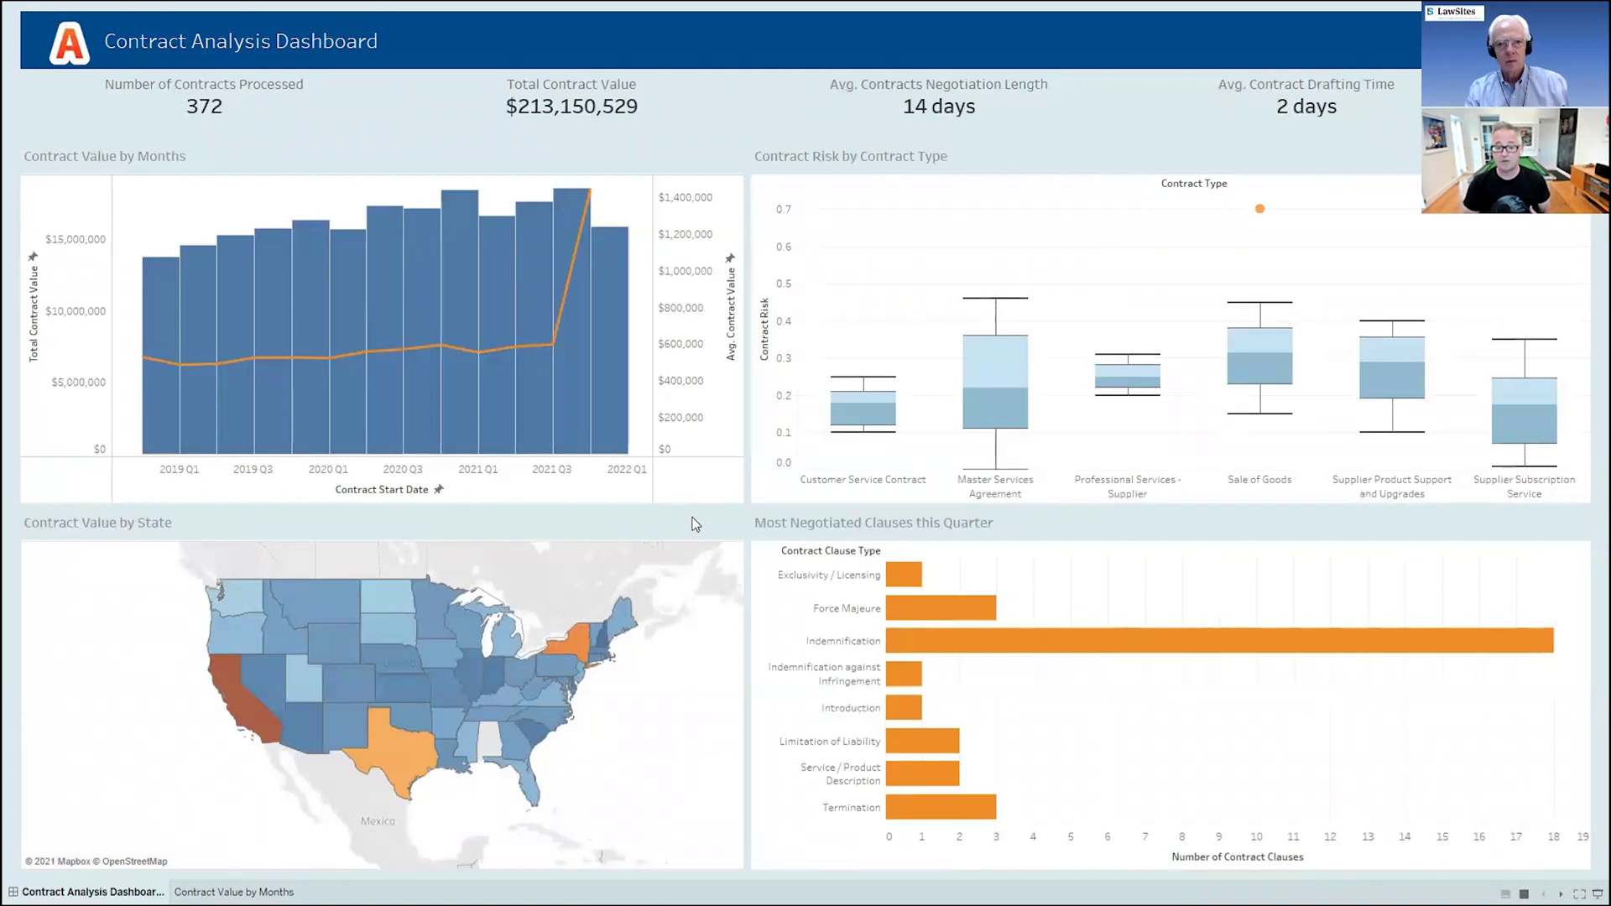
{"action": "mouse_move", "coordinate": [976, 657]}
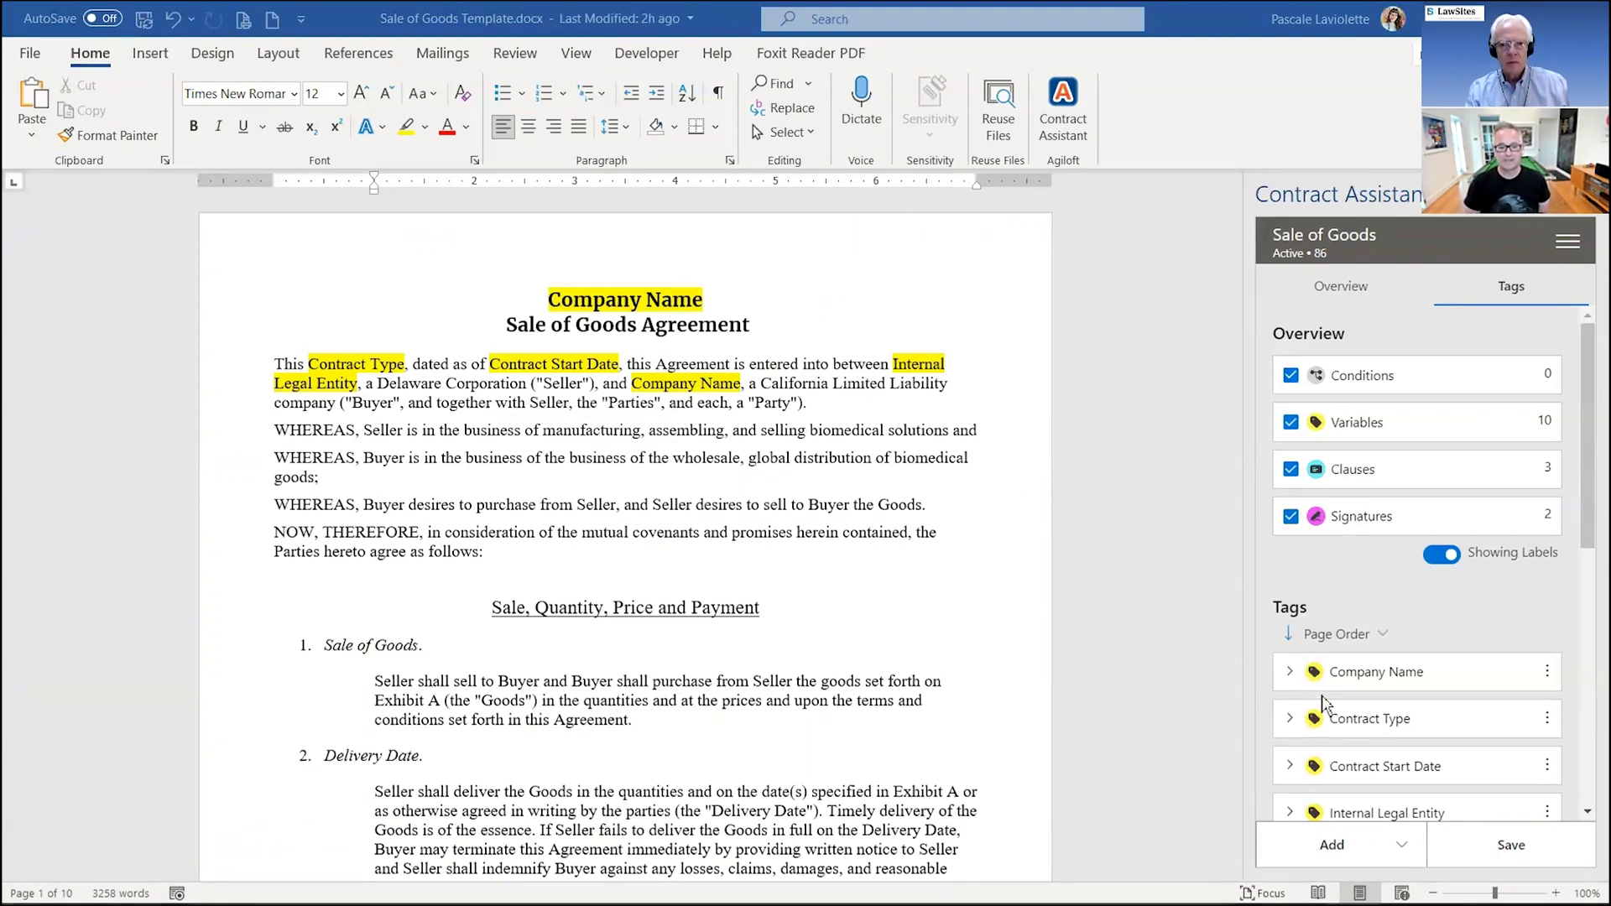
Add a condition titled 'deal is less than $1M' to the Mutual Indemnification clause
{"action": "scroll", "coordinate": [1593, 487], "scroll_direction": "down", "scroll_amount": 1}
{"action": "scroll", "coordinate": [1445, 508], "scroll_direction": "down", "scroll_amount": 5}
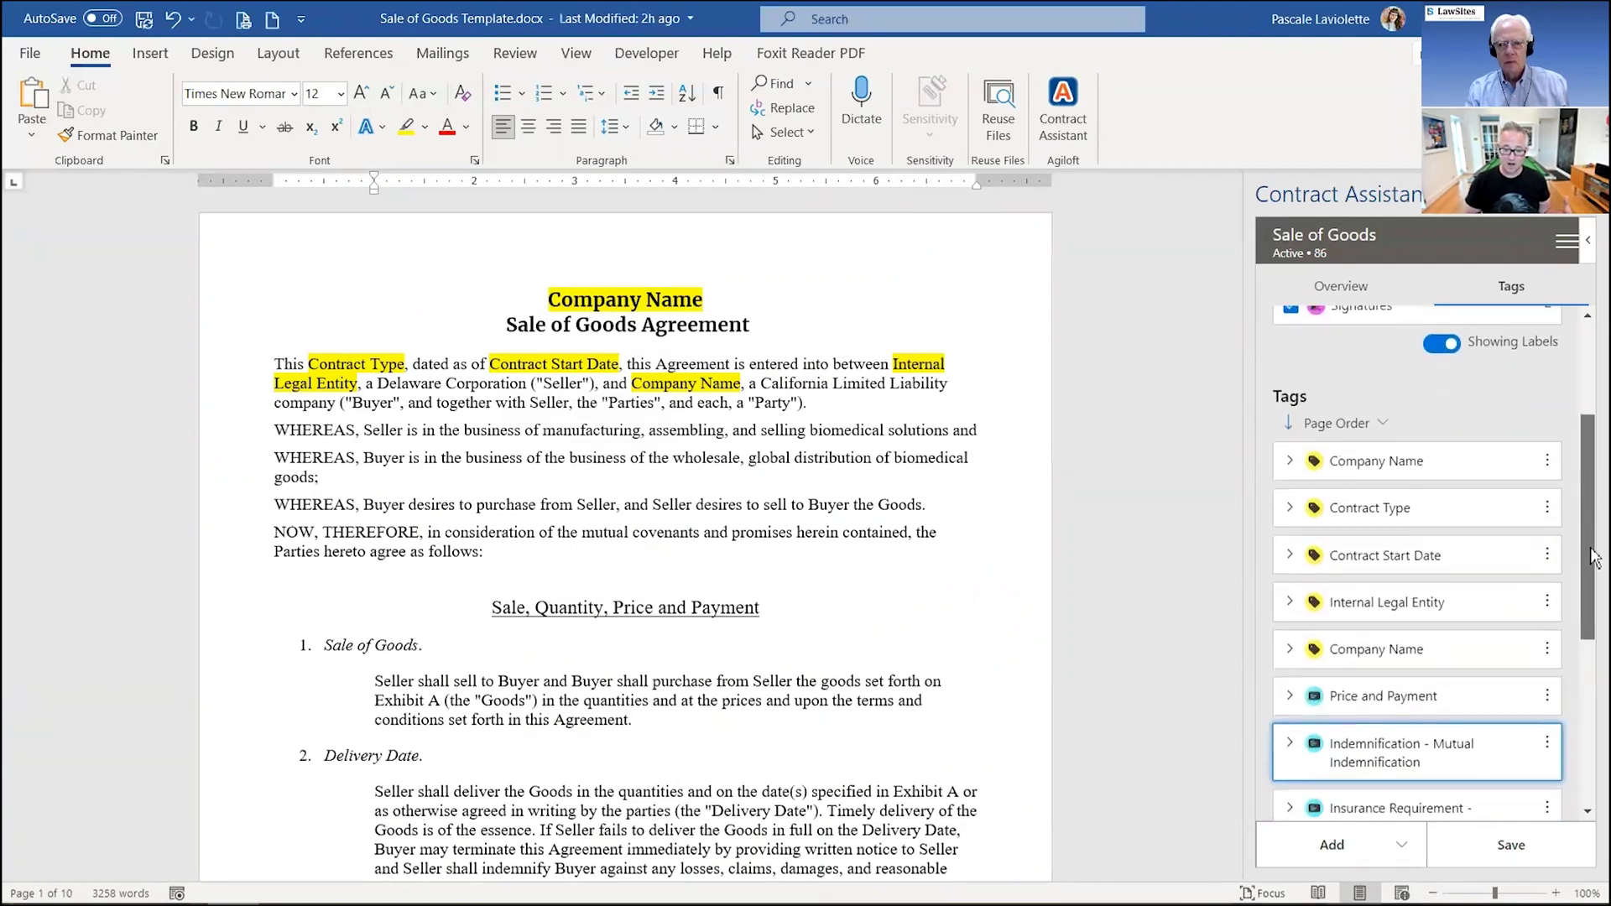
{"action": "left_click", "coordinate": [1446, 508]}
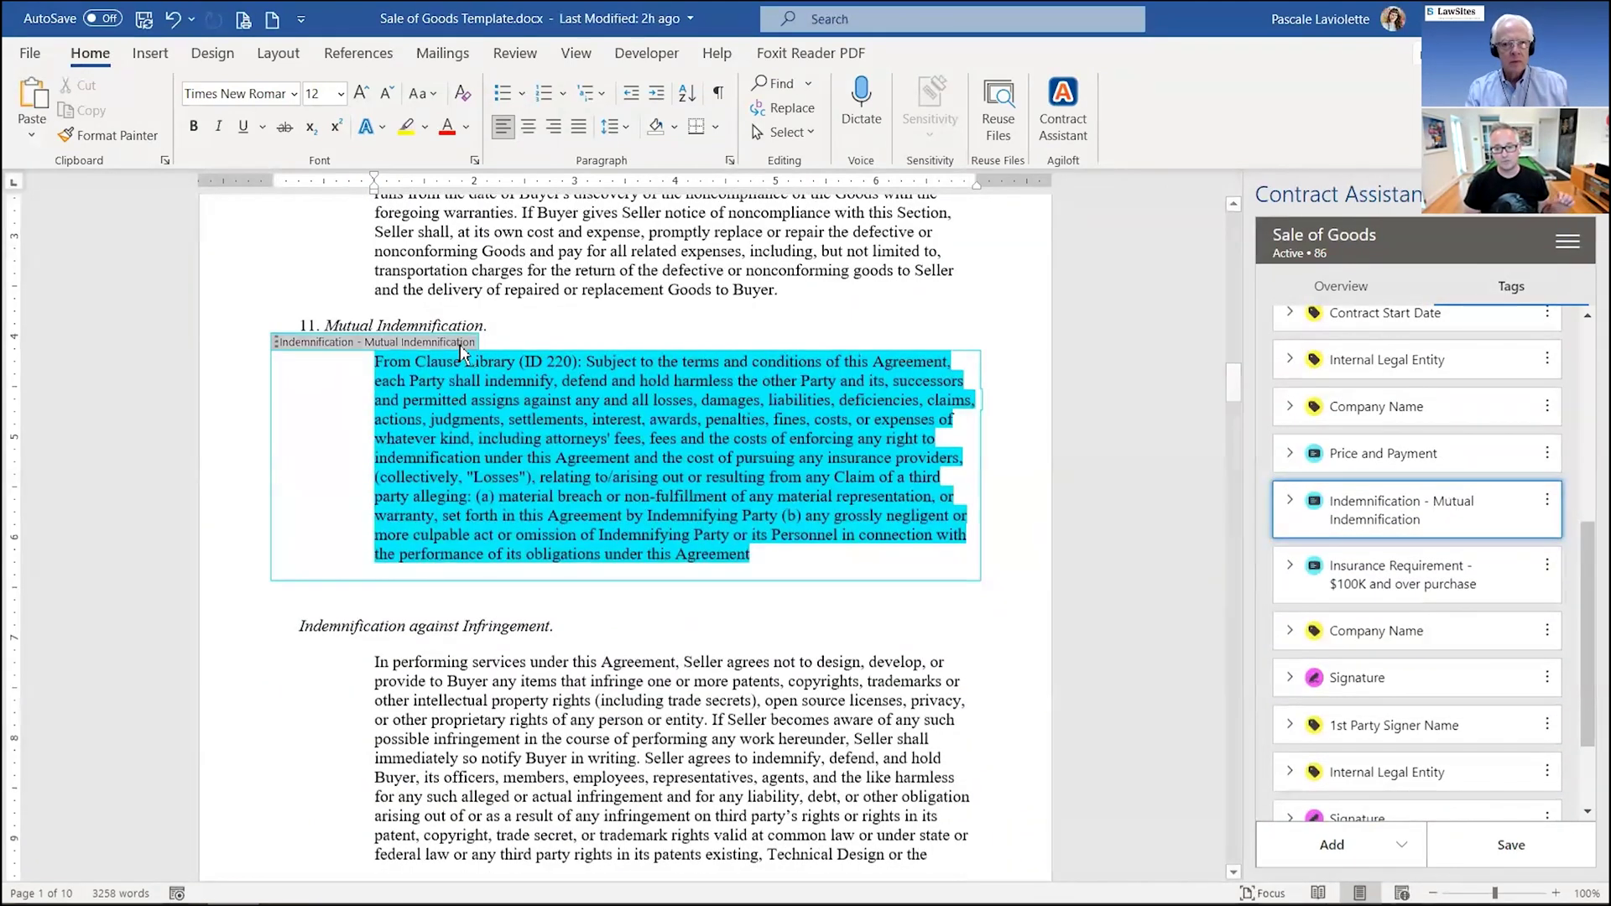
{"action": "left_click", "coordinate": [1401, 848]}
{"action": "left_click", "coordinate": [1391, 700]}
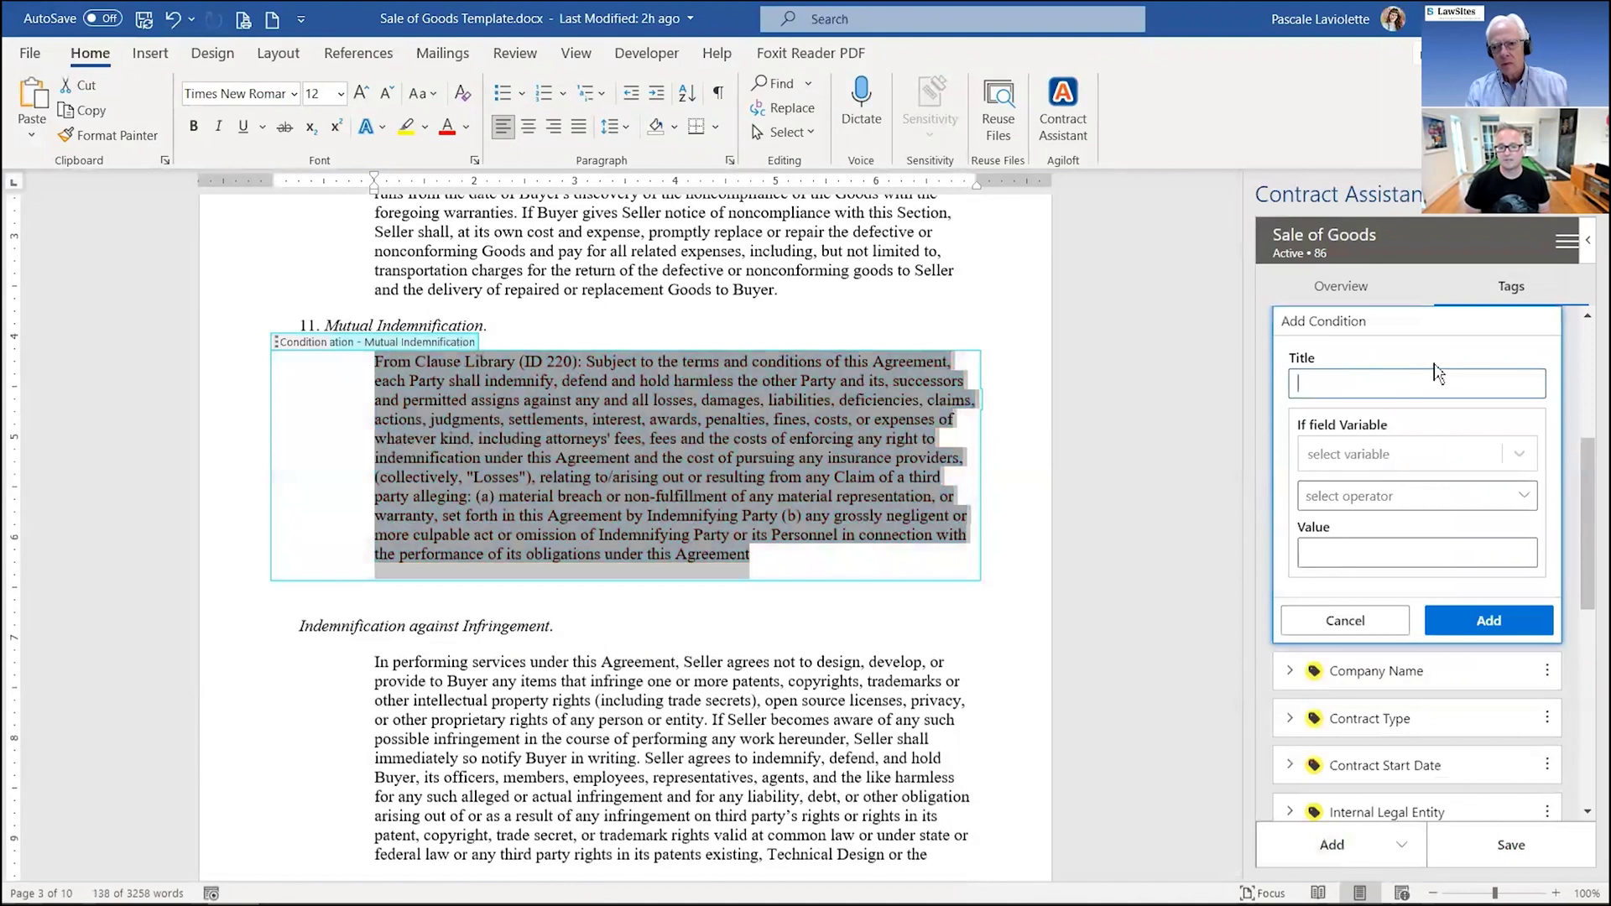
{"action": "type", "text": "deal is less than "}
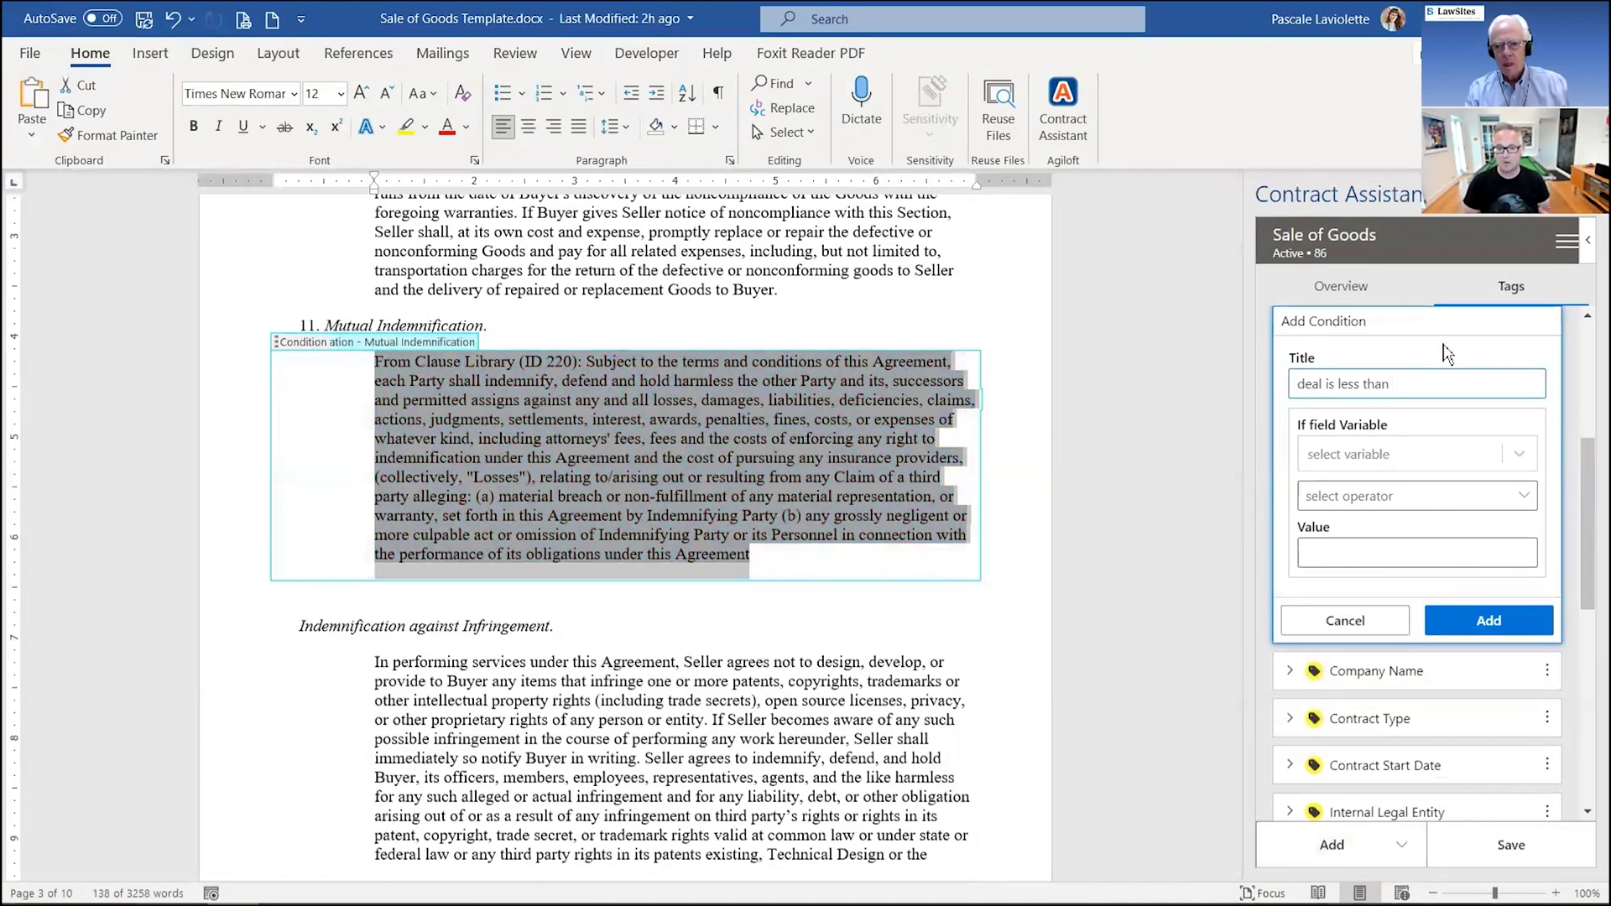
{"action": "type", "text": "$1M"}
Define the condition as Contract Amount is less than or equal to 10000 and add it
{"action": "left_click", "coordinate": [1518, 454]}
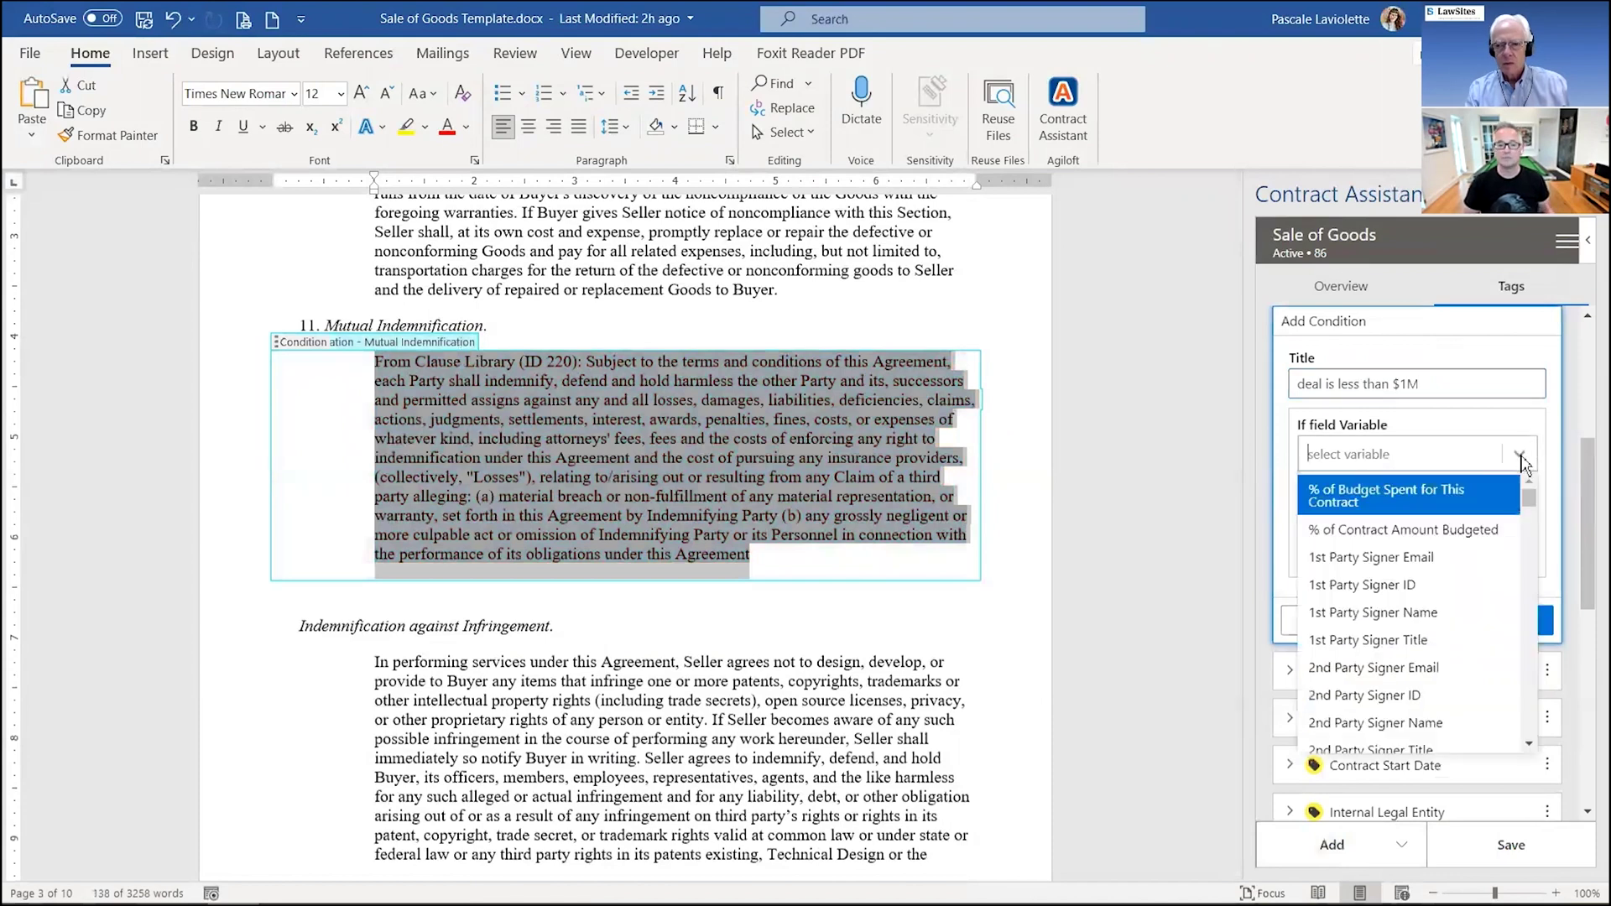
{"action": "type", "text": "contract amou"}
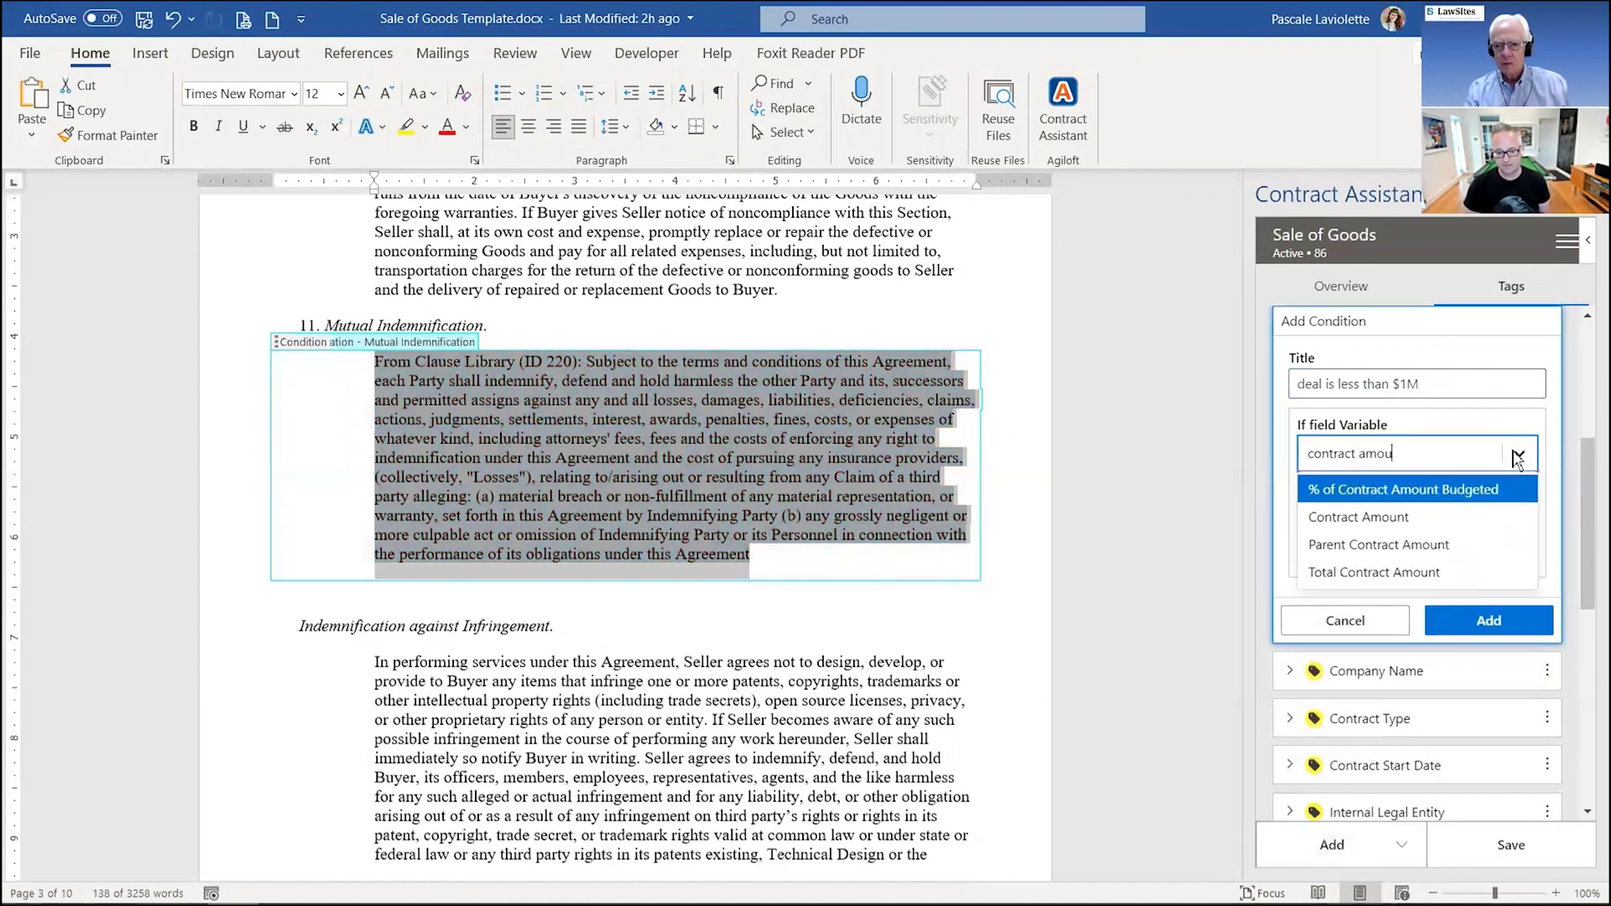
{"action": "left_click", "coordinate": [1436, 514]}
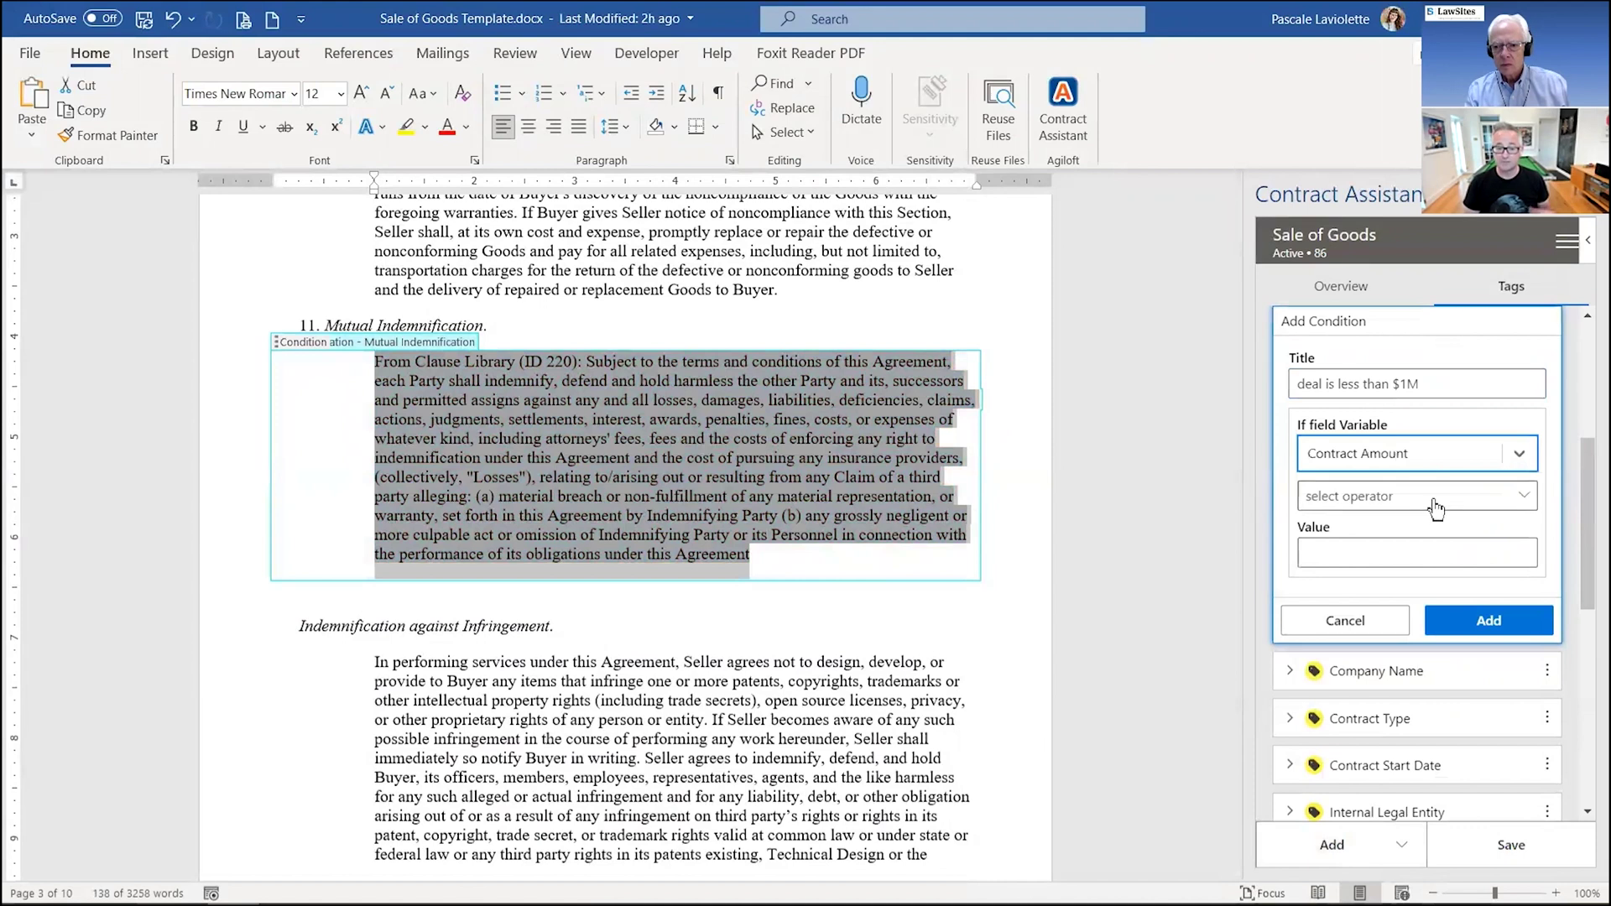
{"action": "left_click", "coordinate": [1436, 508]}
{"action": "left_click", "coordinate": [1426, 738]}
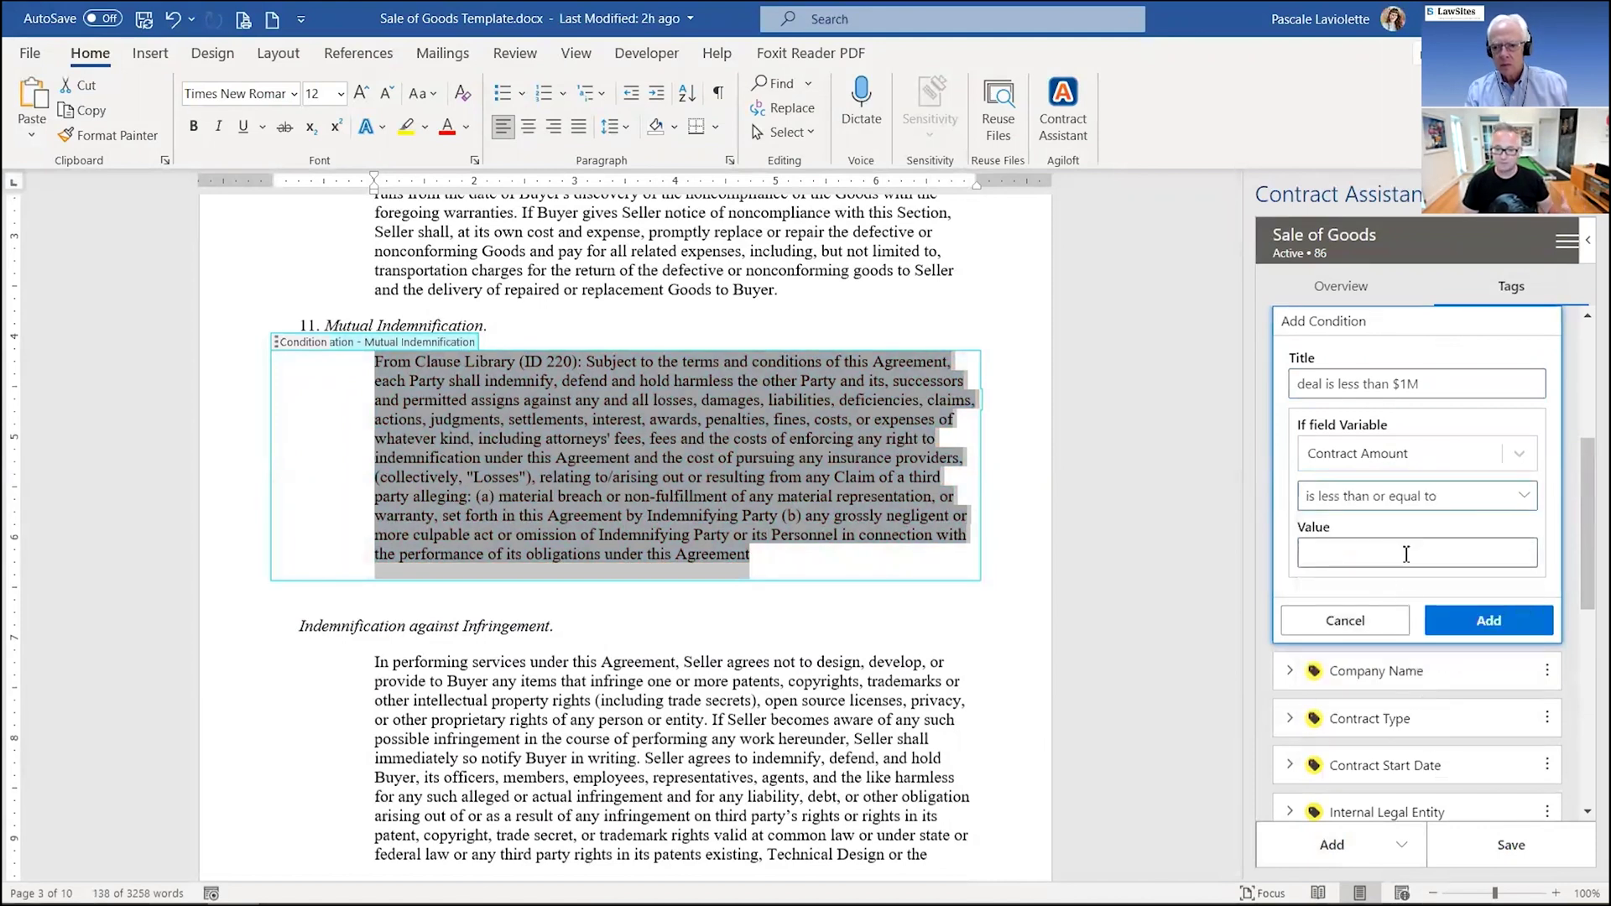
{"action": "left_click", "coordinate": [1406, 553]}
{"action": "type", "text": "1000000"}
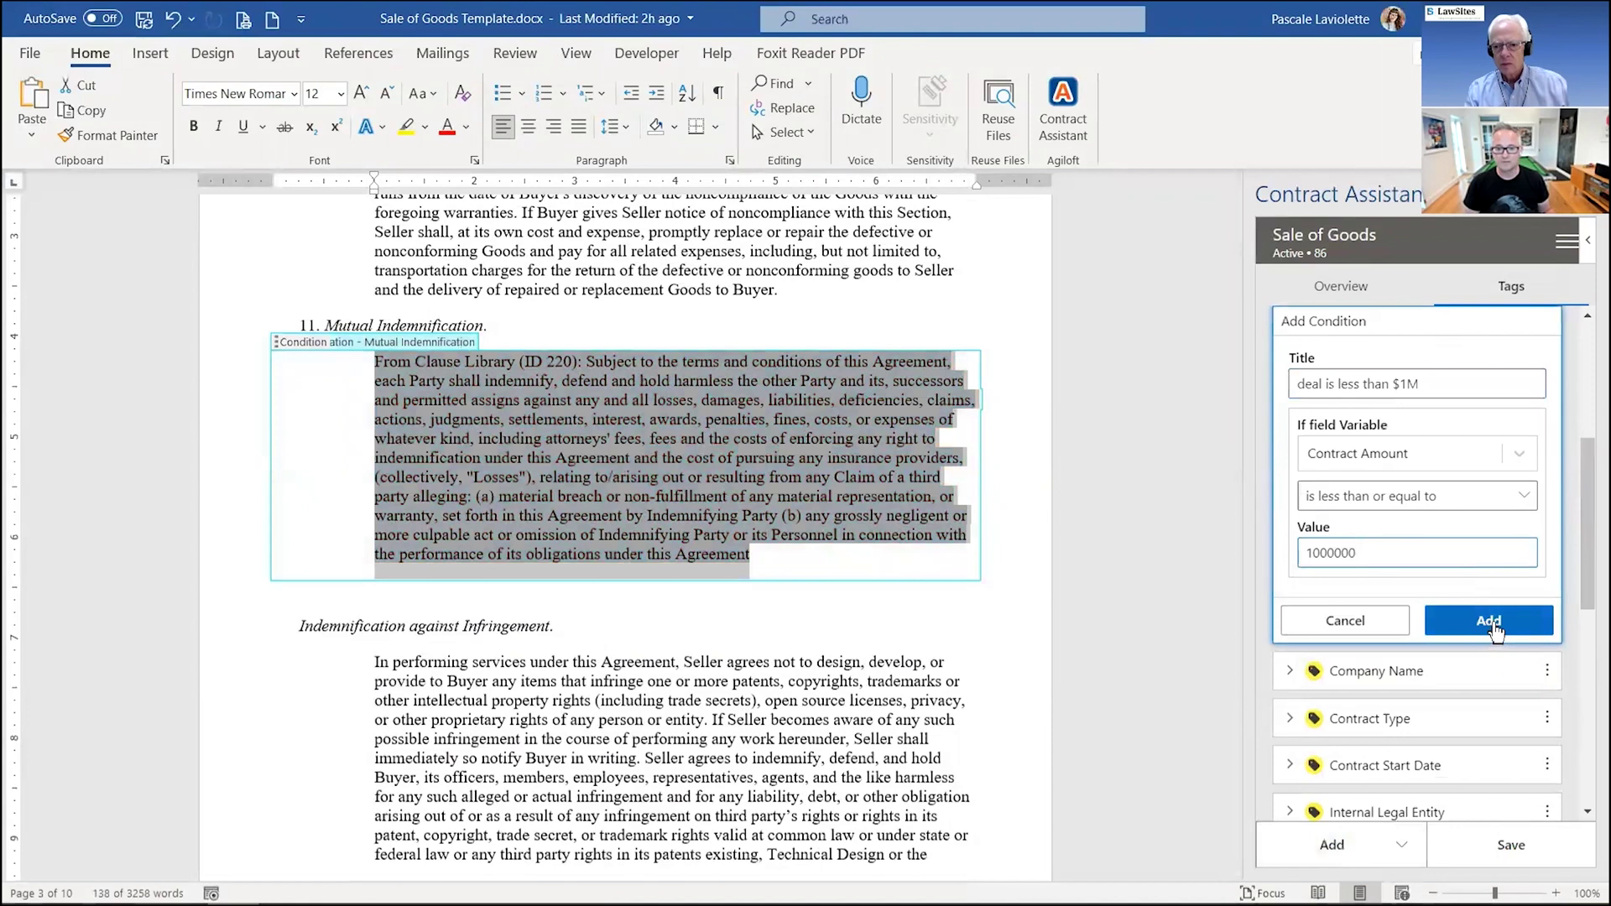
{"action": "left_click", "coordinate": [1493, 623]}
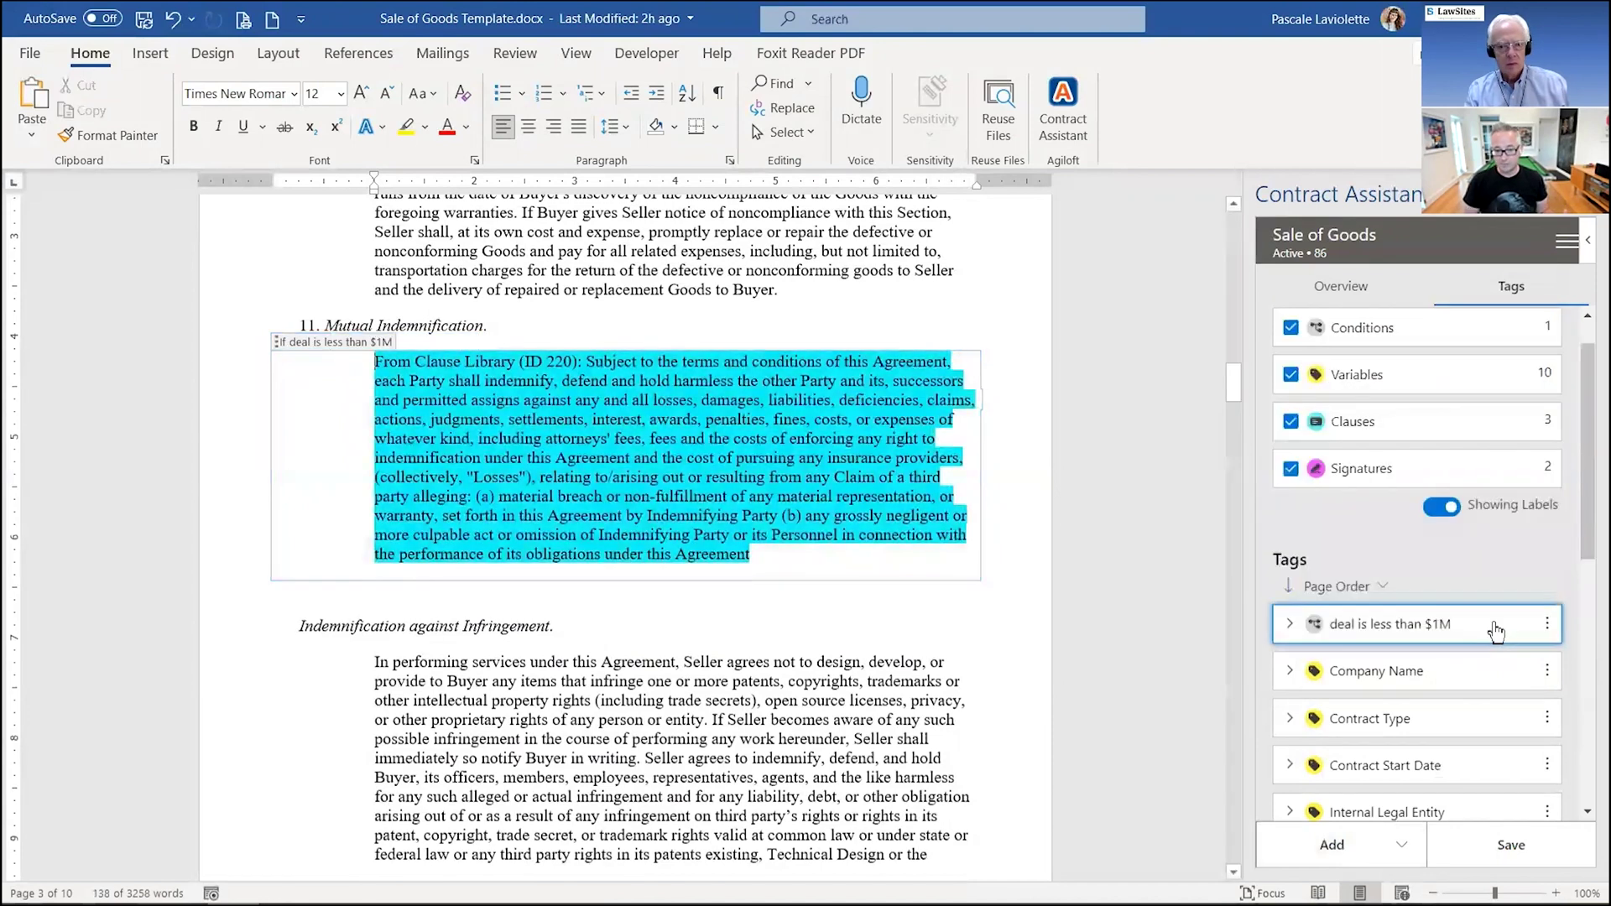
{"action": "scroll", "coordinate": [1339, 602], "scroll_direction": "down", "scroll_amount": 3}
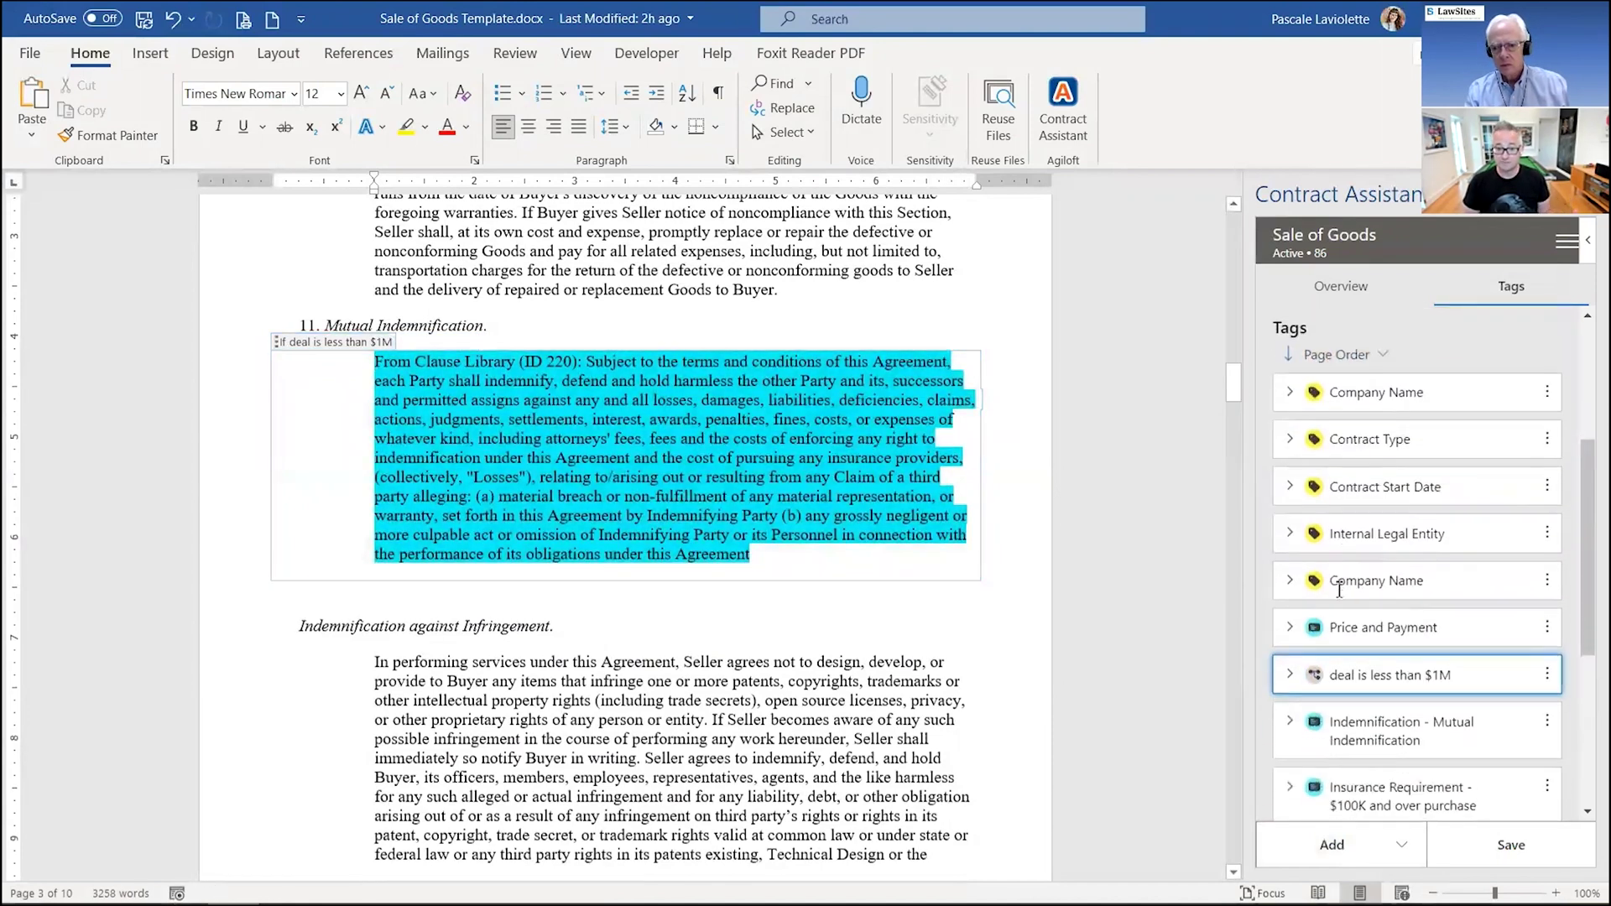
{"action": "scroll", "coordinate": [1340, 602], "scroll_direction": "down", "scroll_amount": 3}
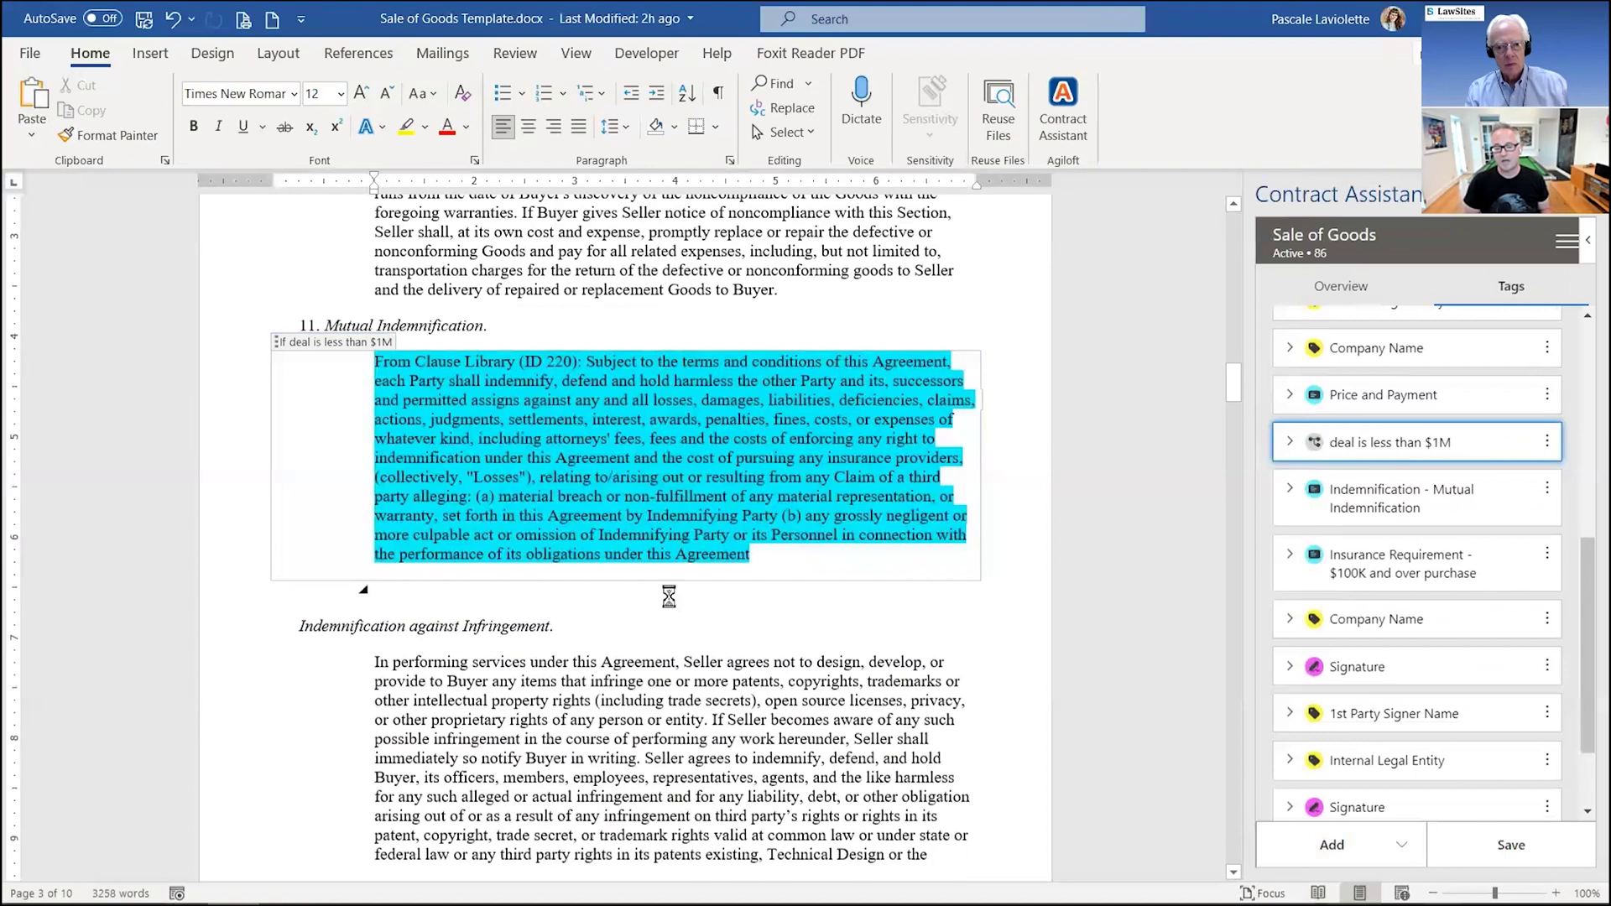
Insert library clause ID 218, Seller-Only Indemnification with Limitations, found by searching 'only'
{"action": "left_click", "coordinate": [1408, 849]}
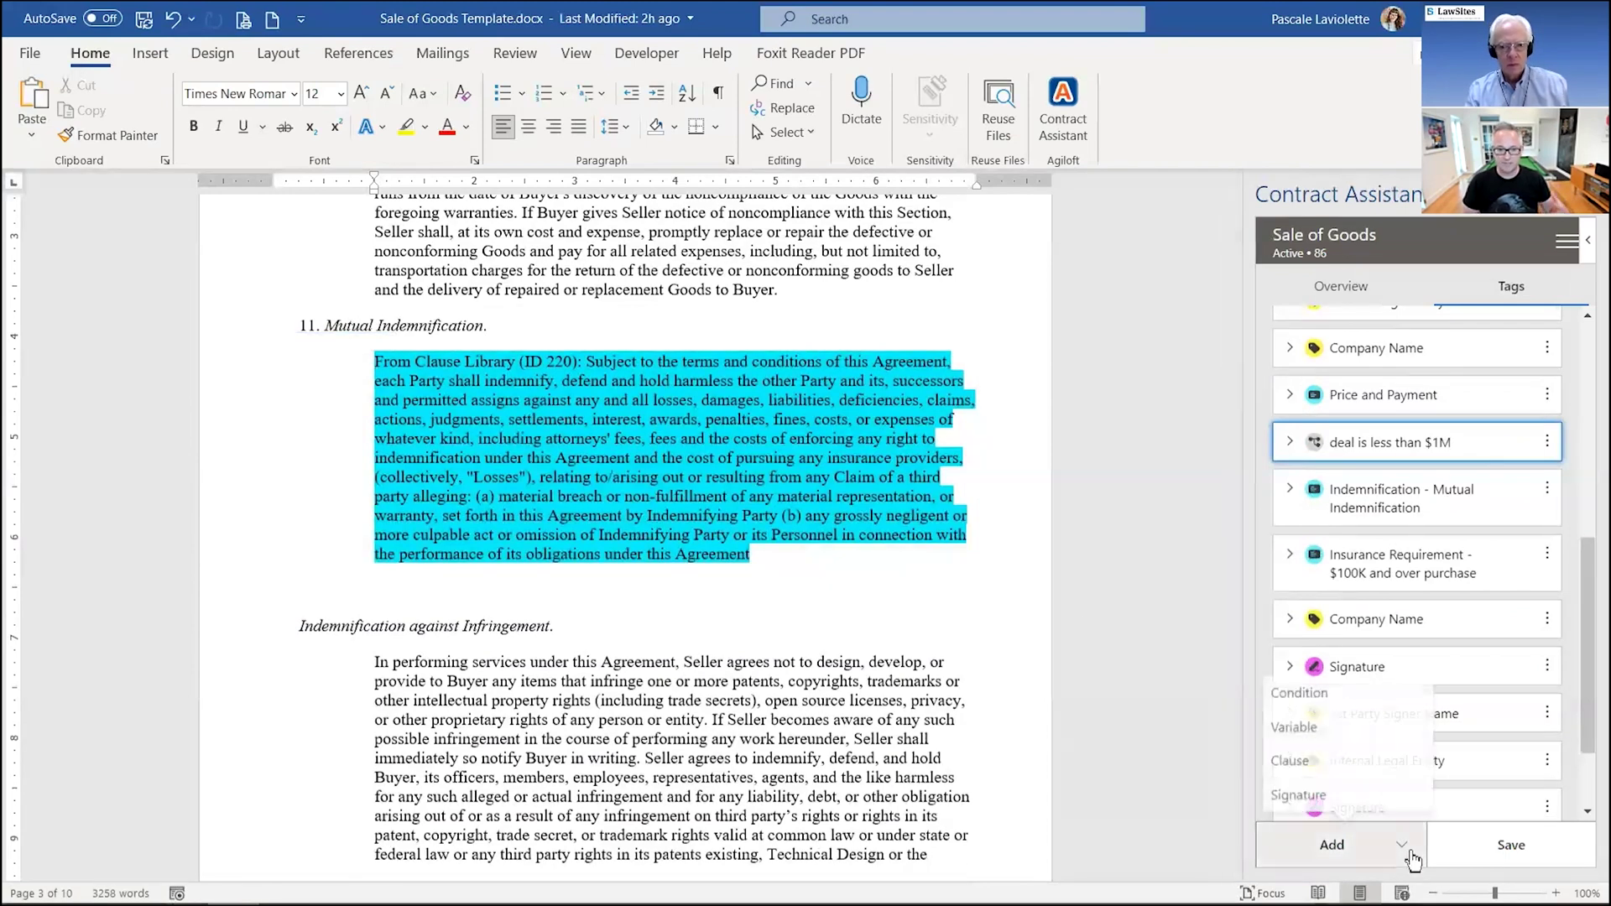
{"action": "left_click", "coordinate": [1352, 762]}
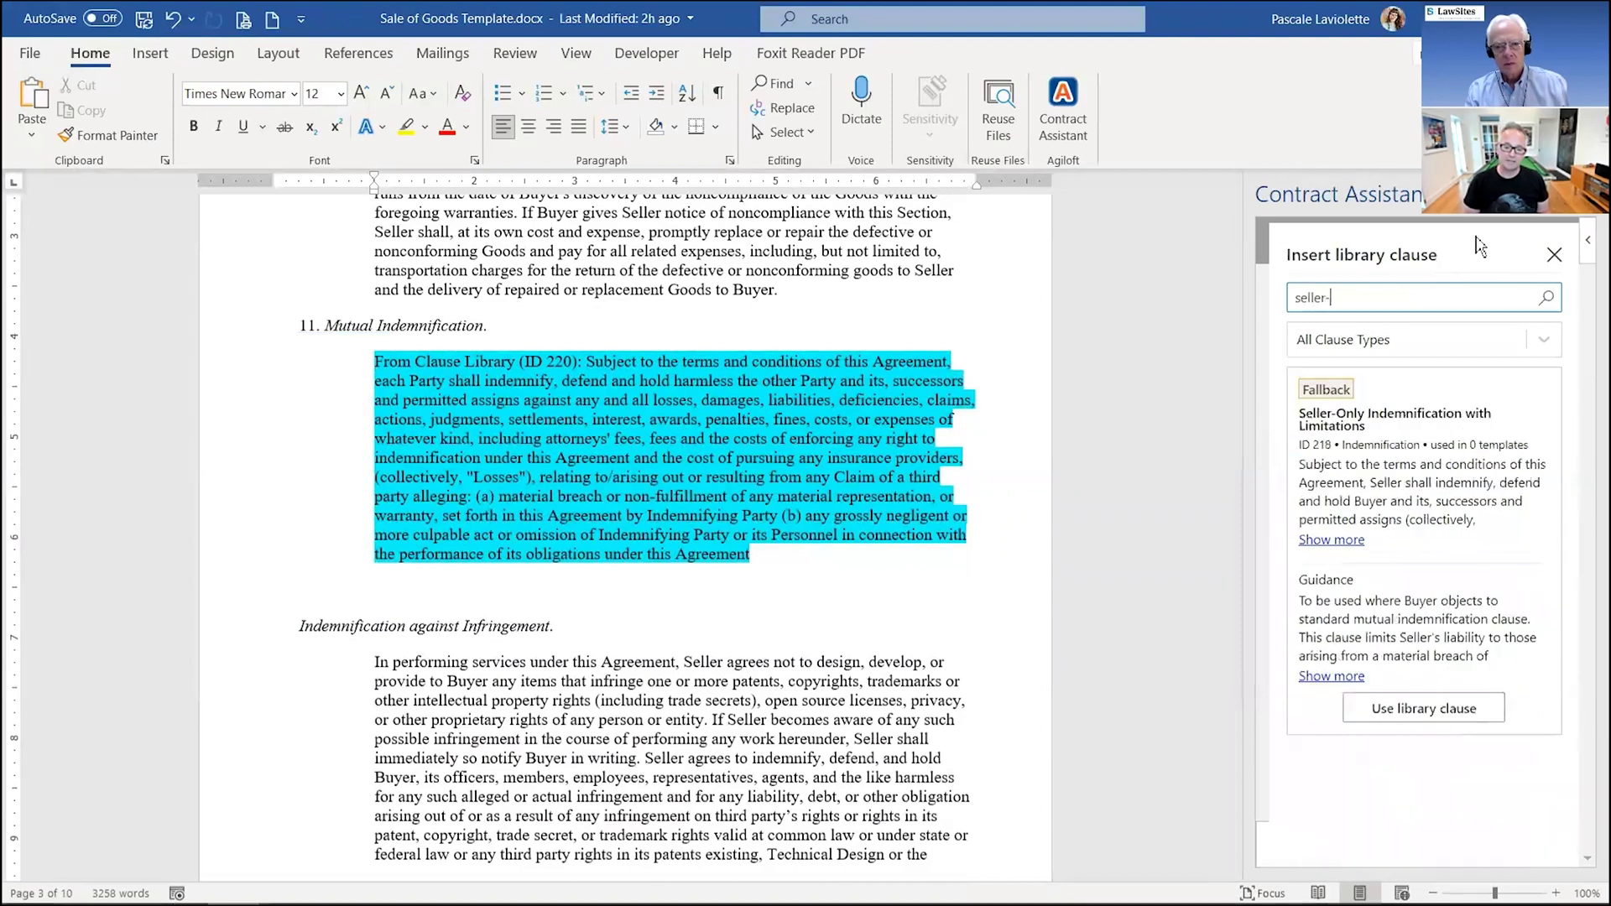
{"action": "type", "text": "only"}
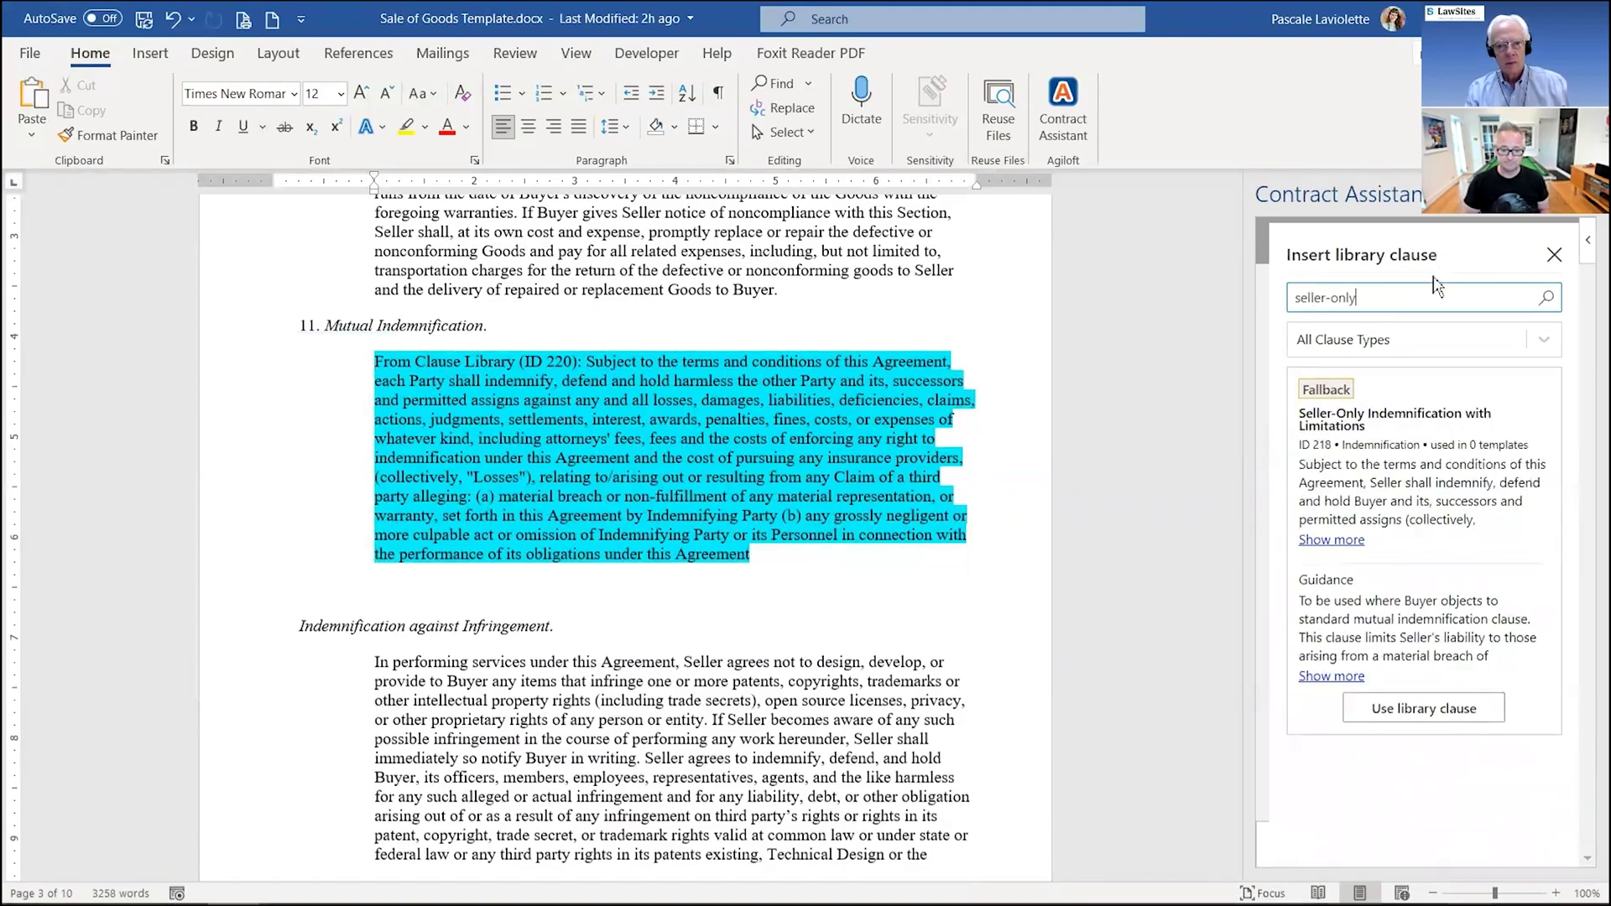
{"action": "left_click", "coordinate": [1418, 721]}
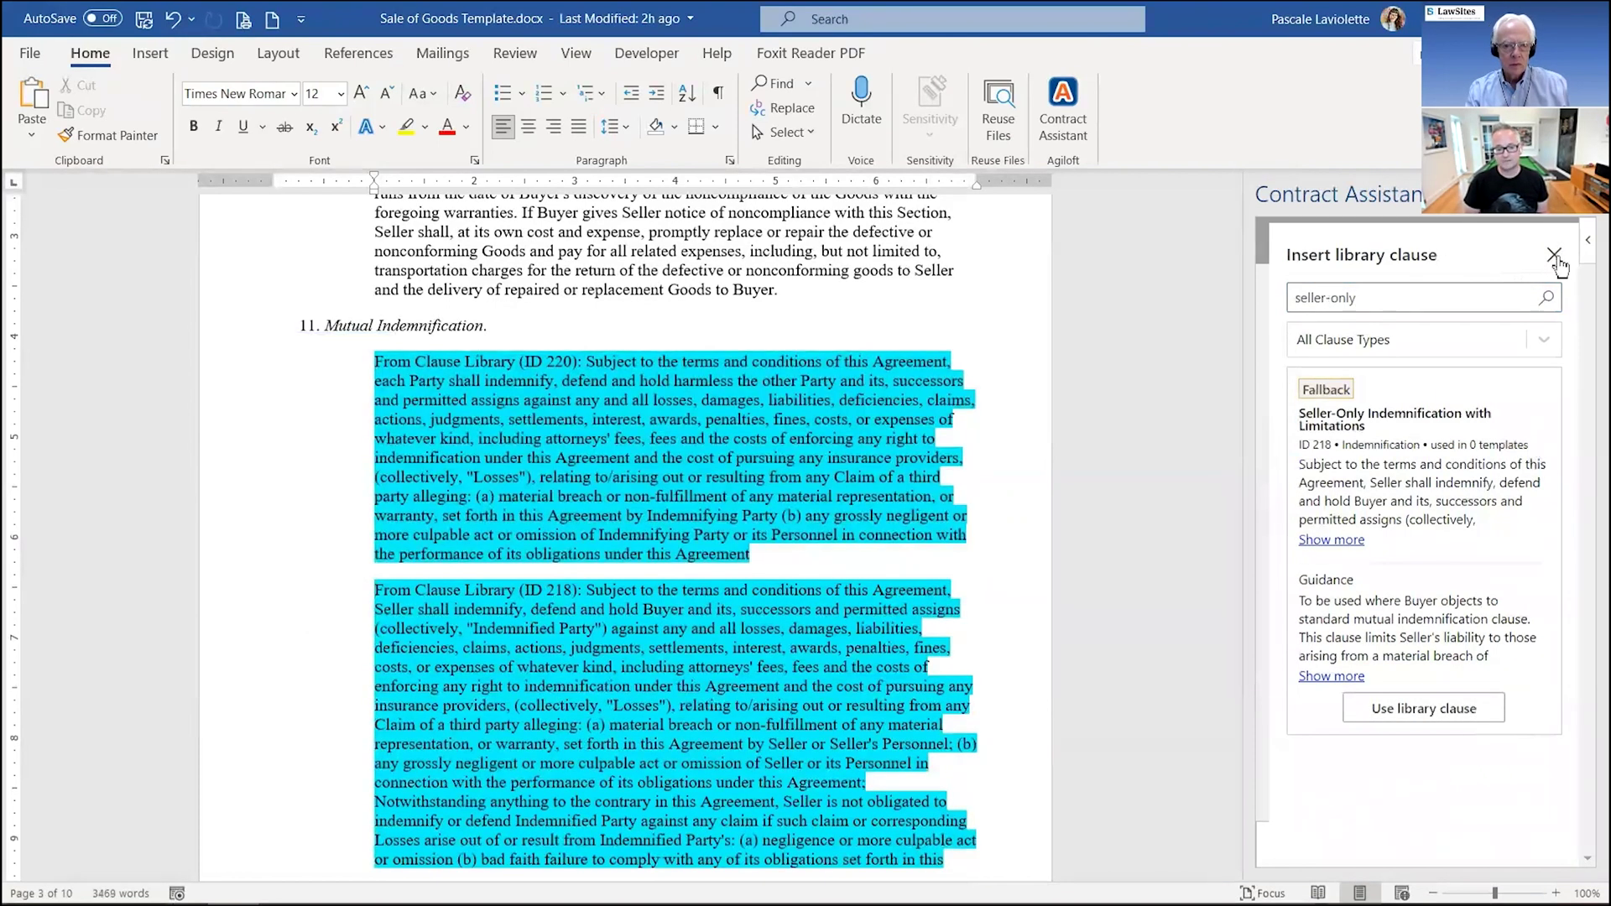
{"action": "left_click", "coordinate": [1554, 255]}
{"action": "scroll", "coordinate": [1106, 493], "scroll_direction": "down", "scroll_amount": 1}
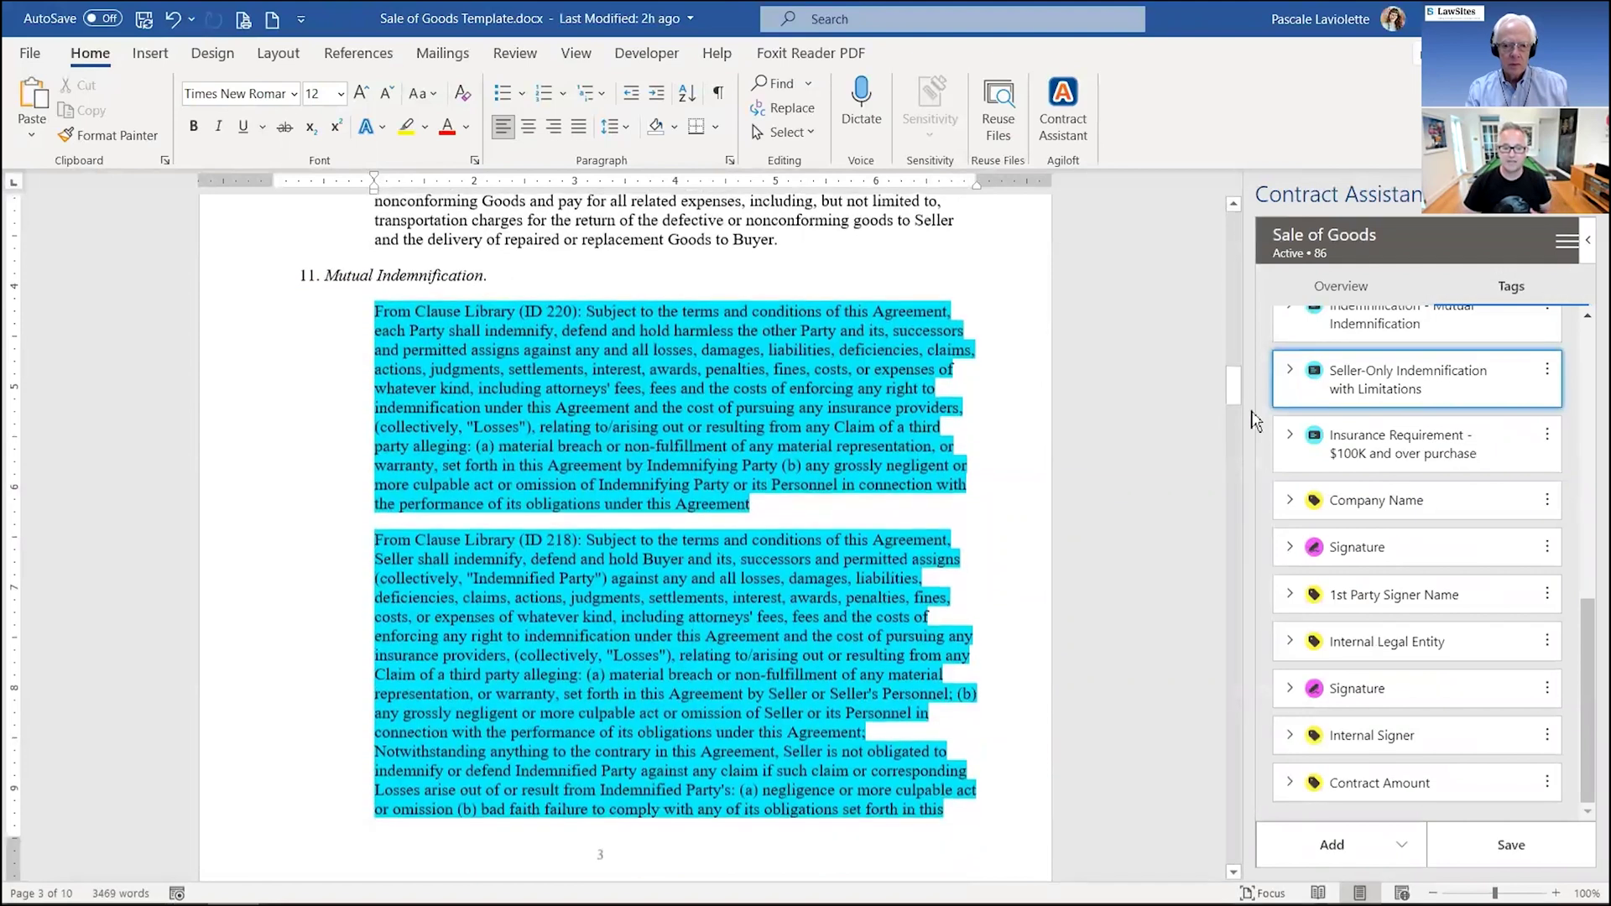
Select the ID 218 clause and add a condition titled 'deal is above $1M'
{"action": "left_click", "coordinate": [1340, 379]}
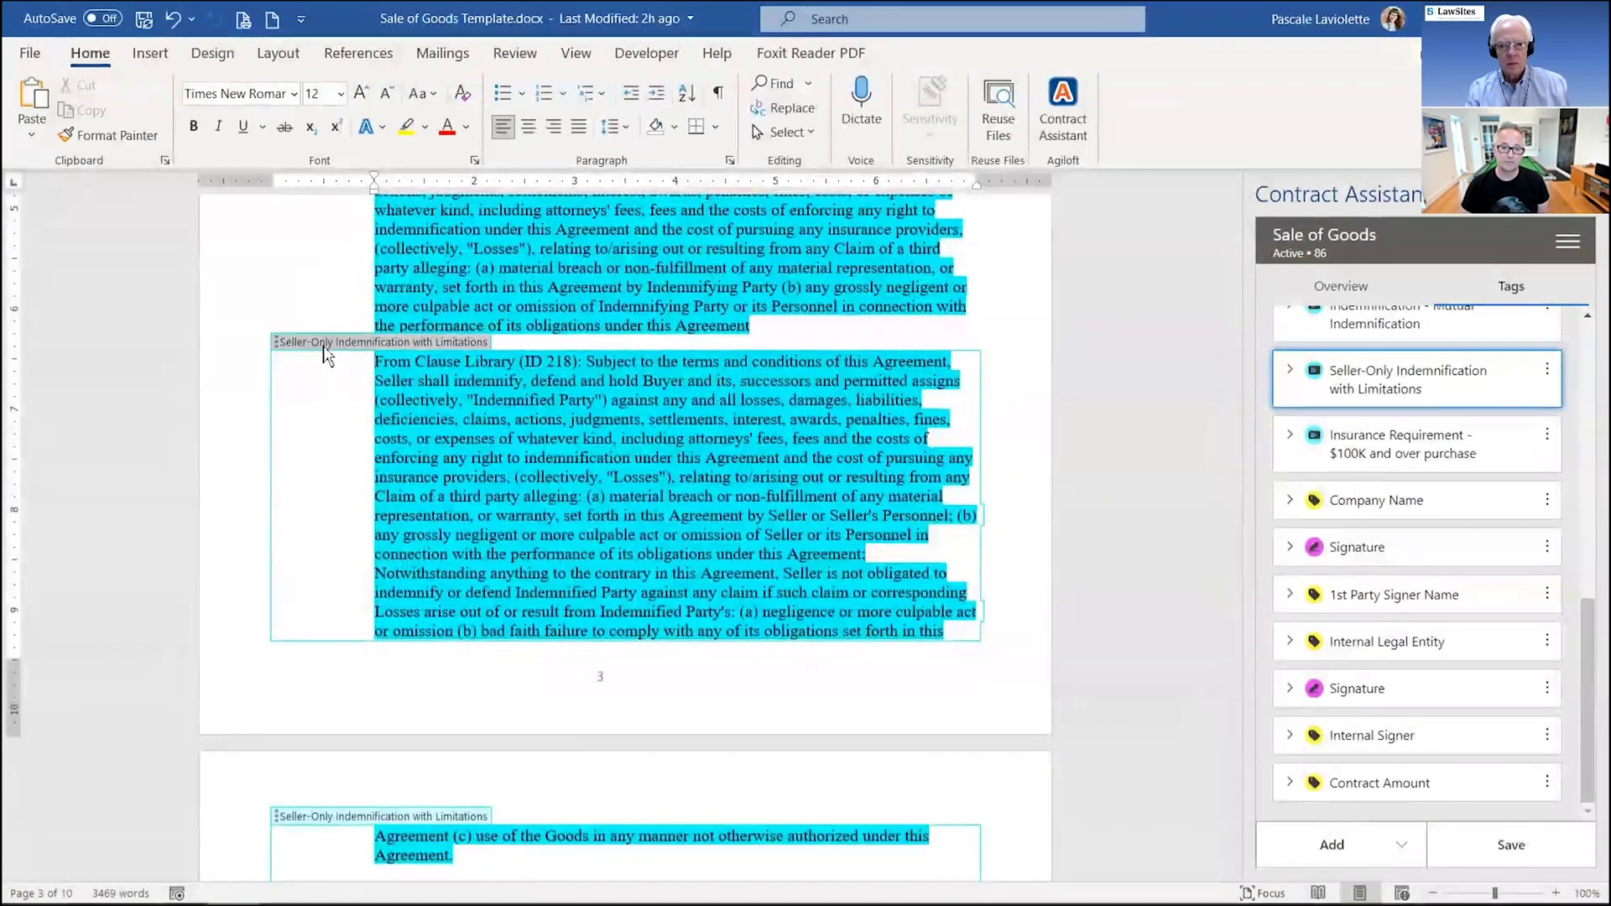
{"action": "left_click", "coordinate": [326, 353]}
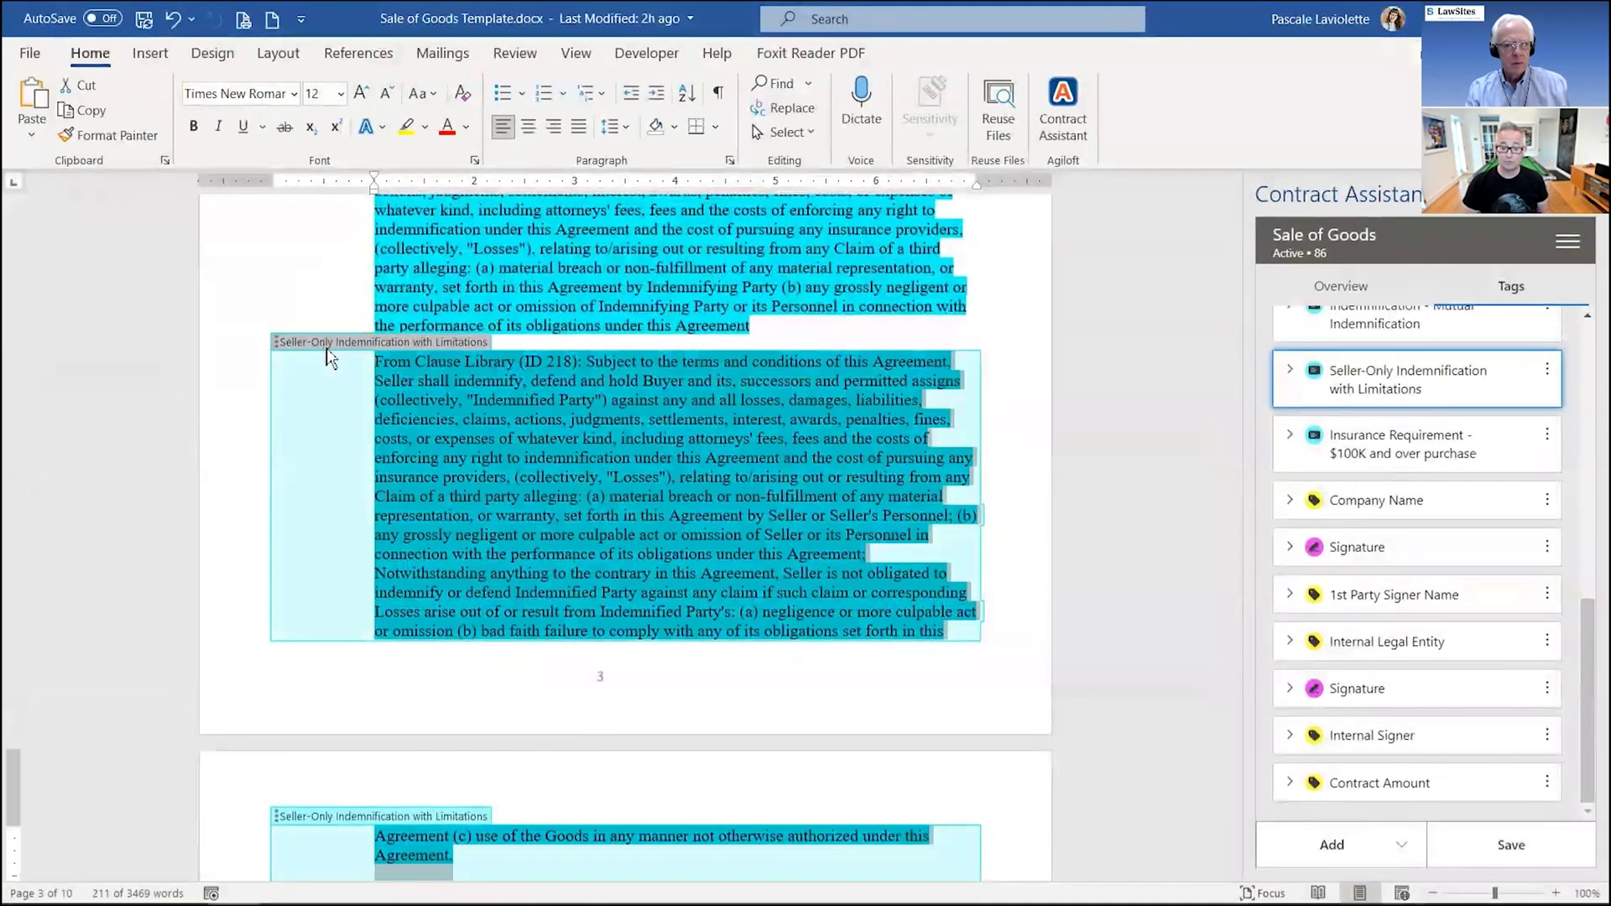
{"action": "left_click", "coordinate": [1401, 845]}
{"action": "left_click", "coordinate": [1384, 791]}
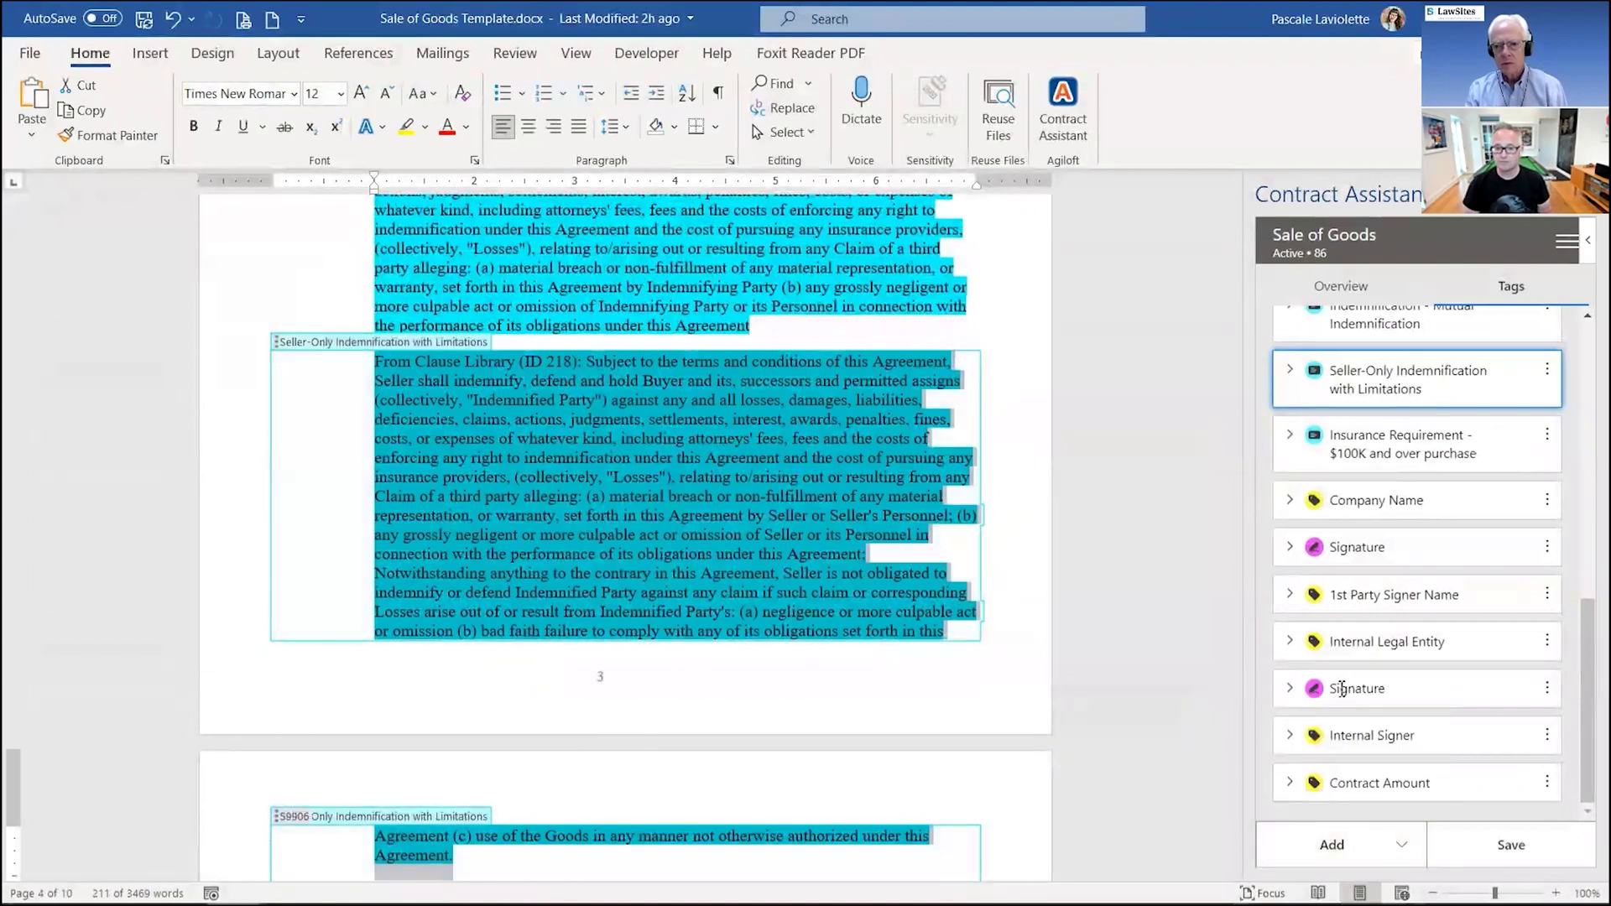
{"action": "left_click", "coordinate": [1400, 384]}
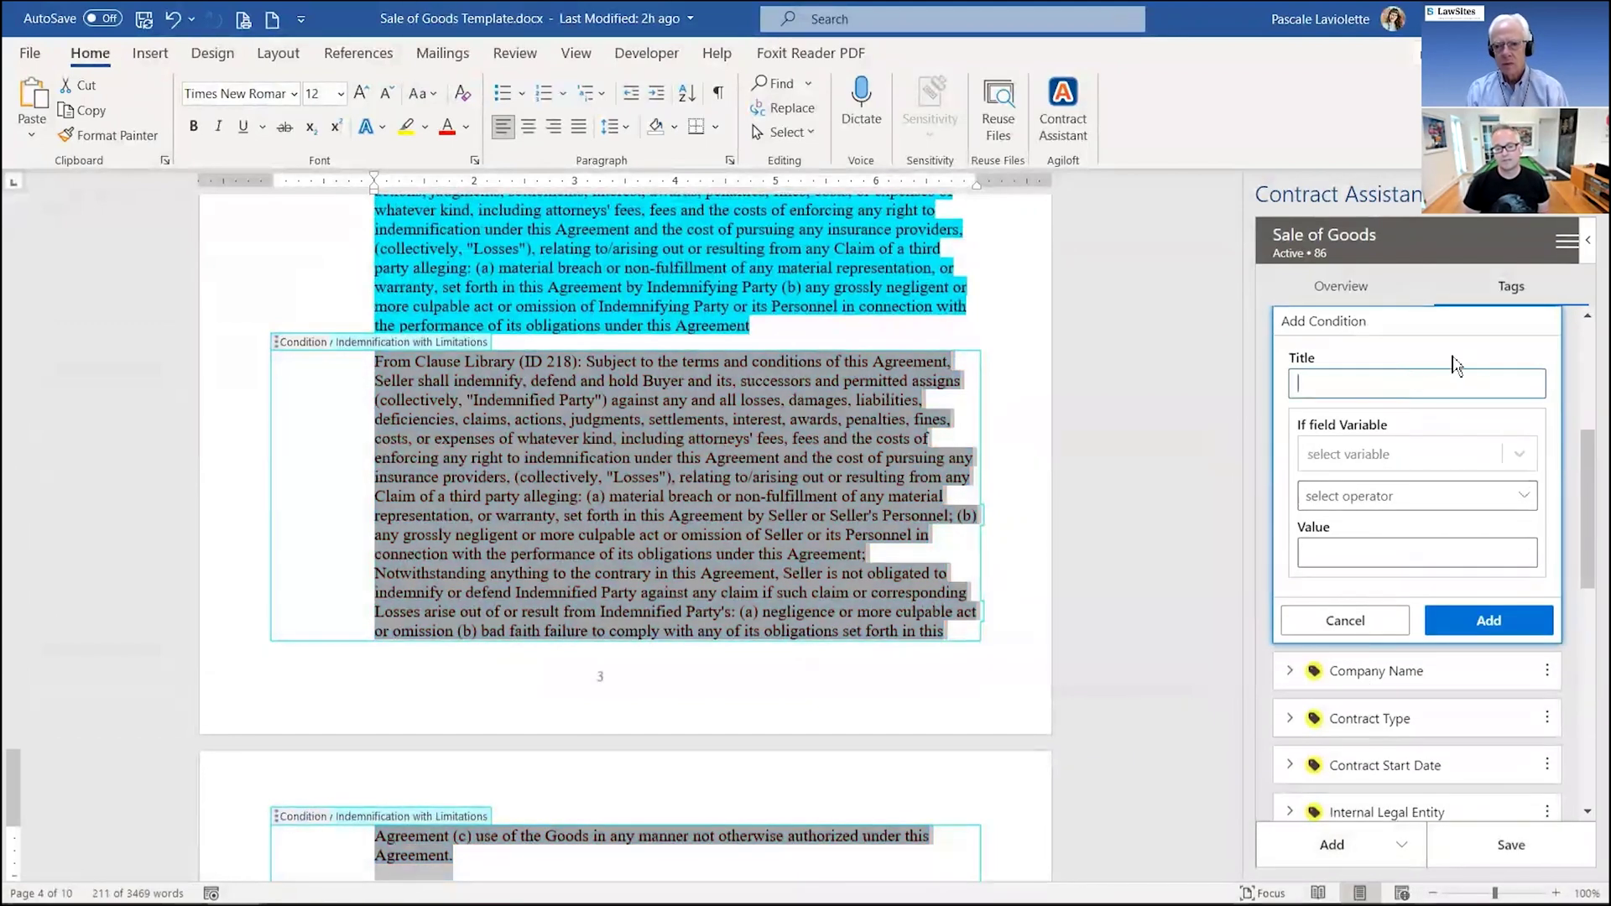
{"action": "type", "text": "deal is abo"}
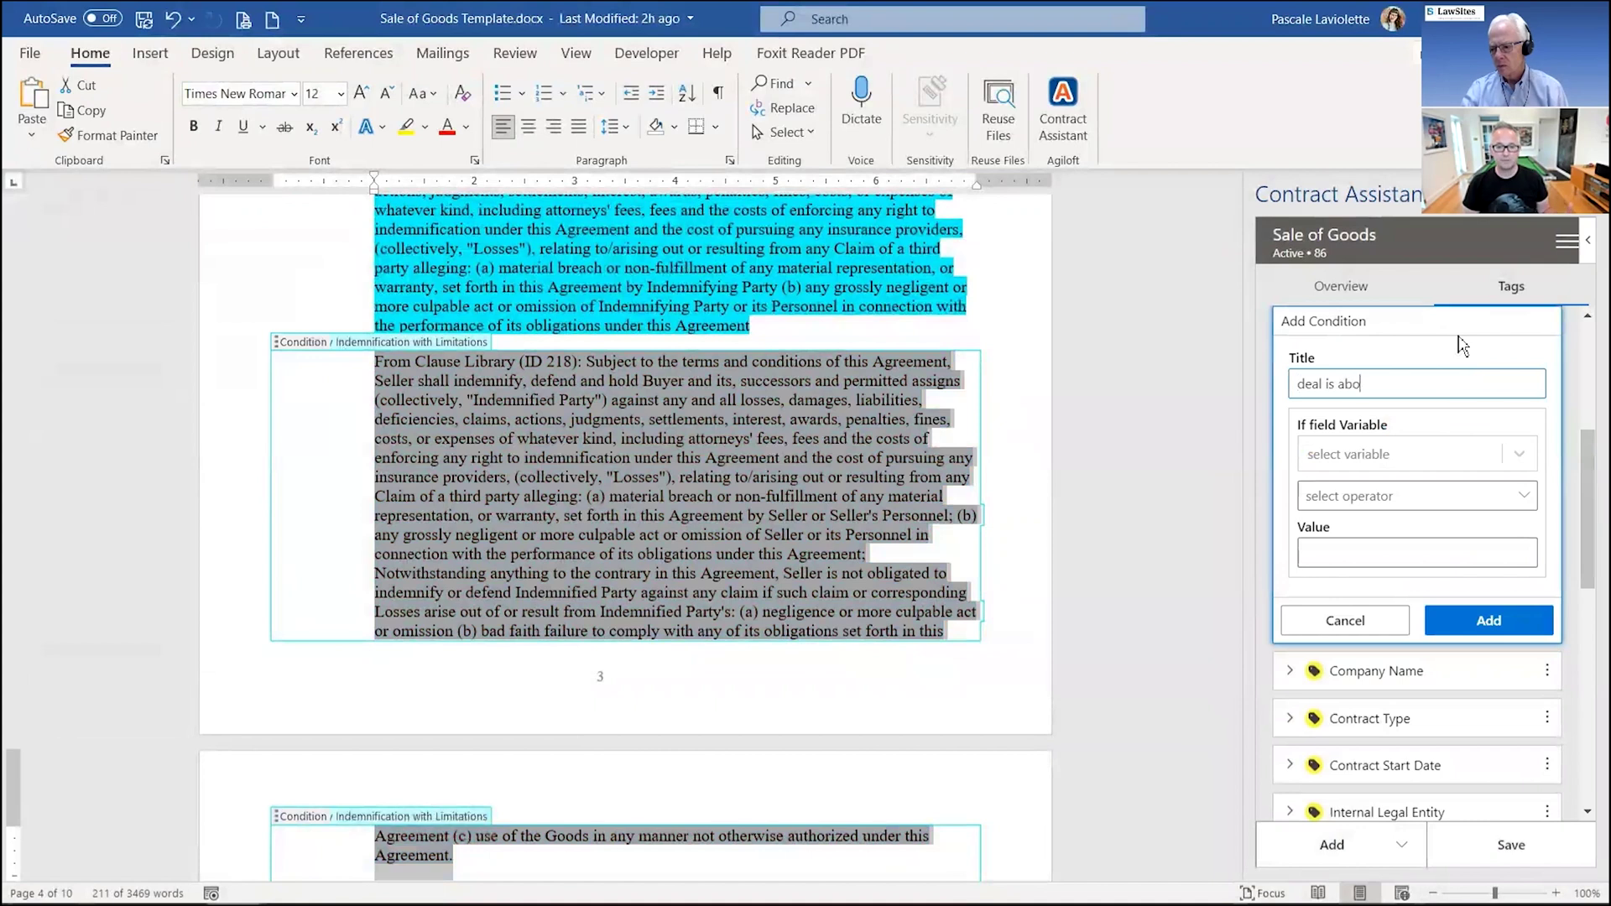
{"action": "type", "text": "ve $1M"}
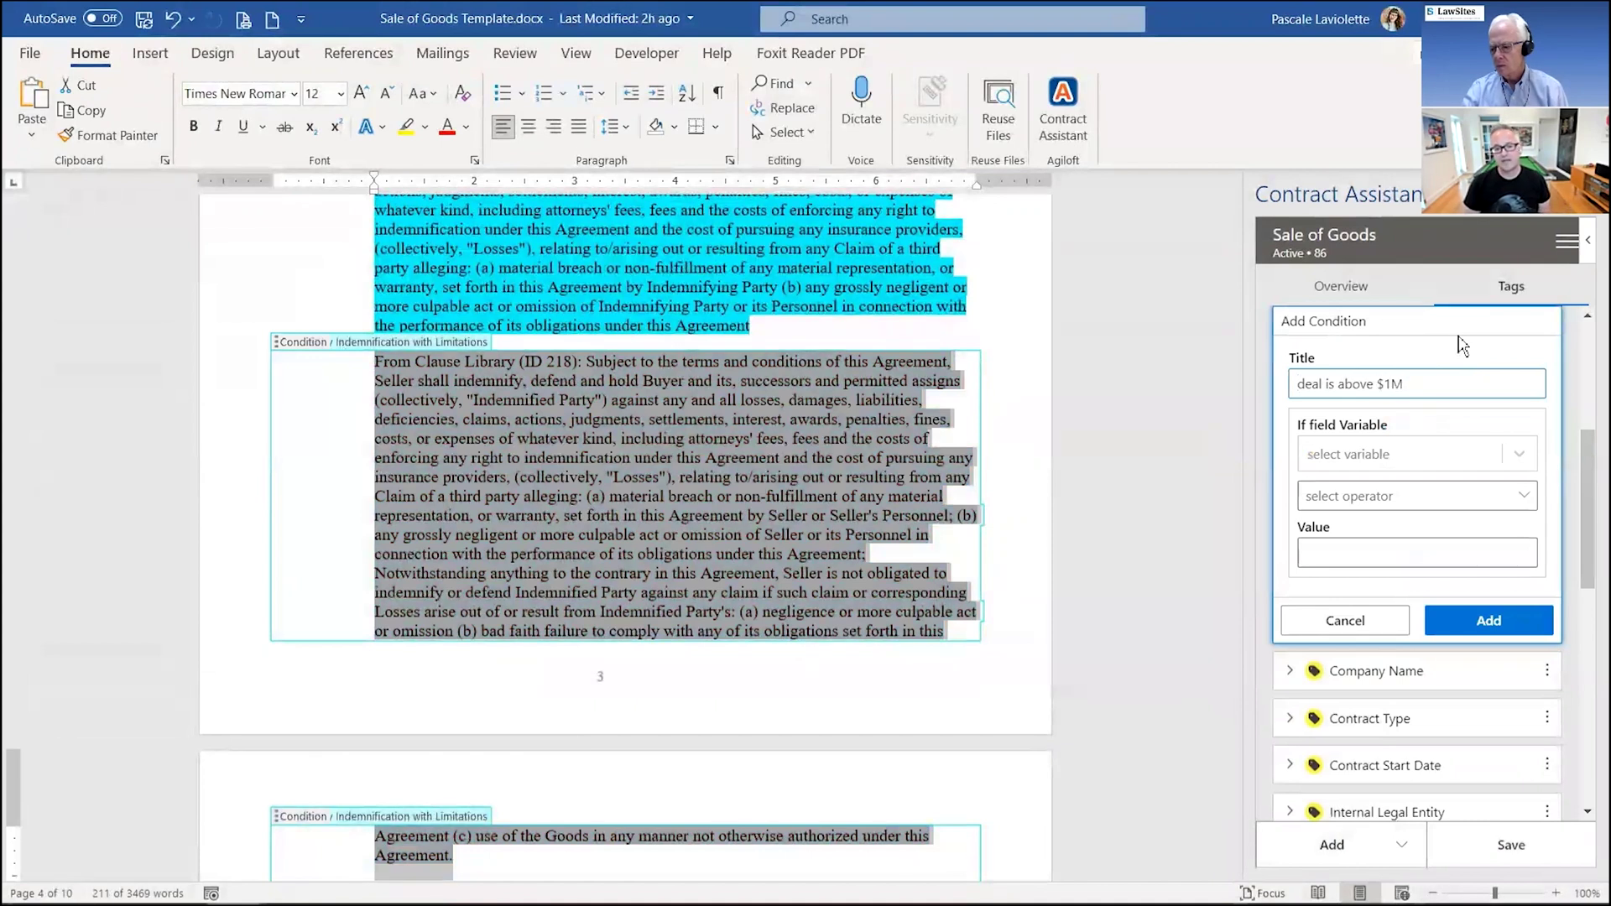
Define the condition as Contract Amount is greater than 1000000 and add it
{"action": "left_click", "coordinate": [1514, 454]}
{"action": "type", "text": "contract amou"}
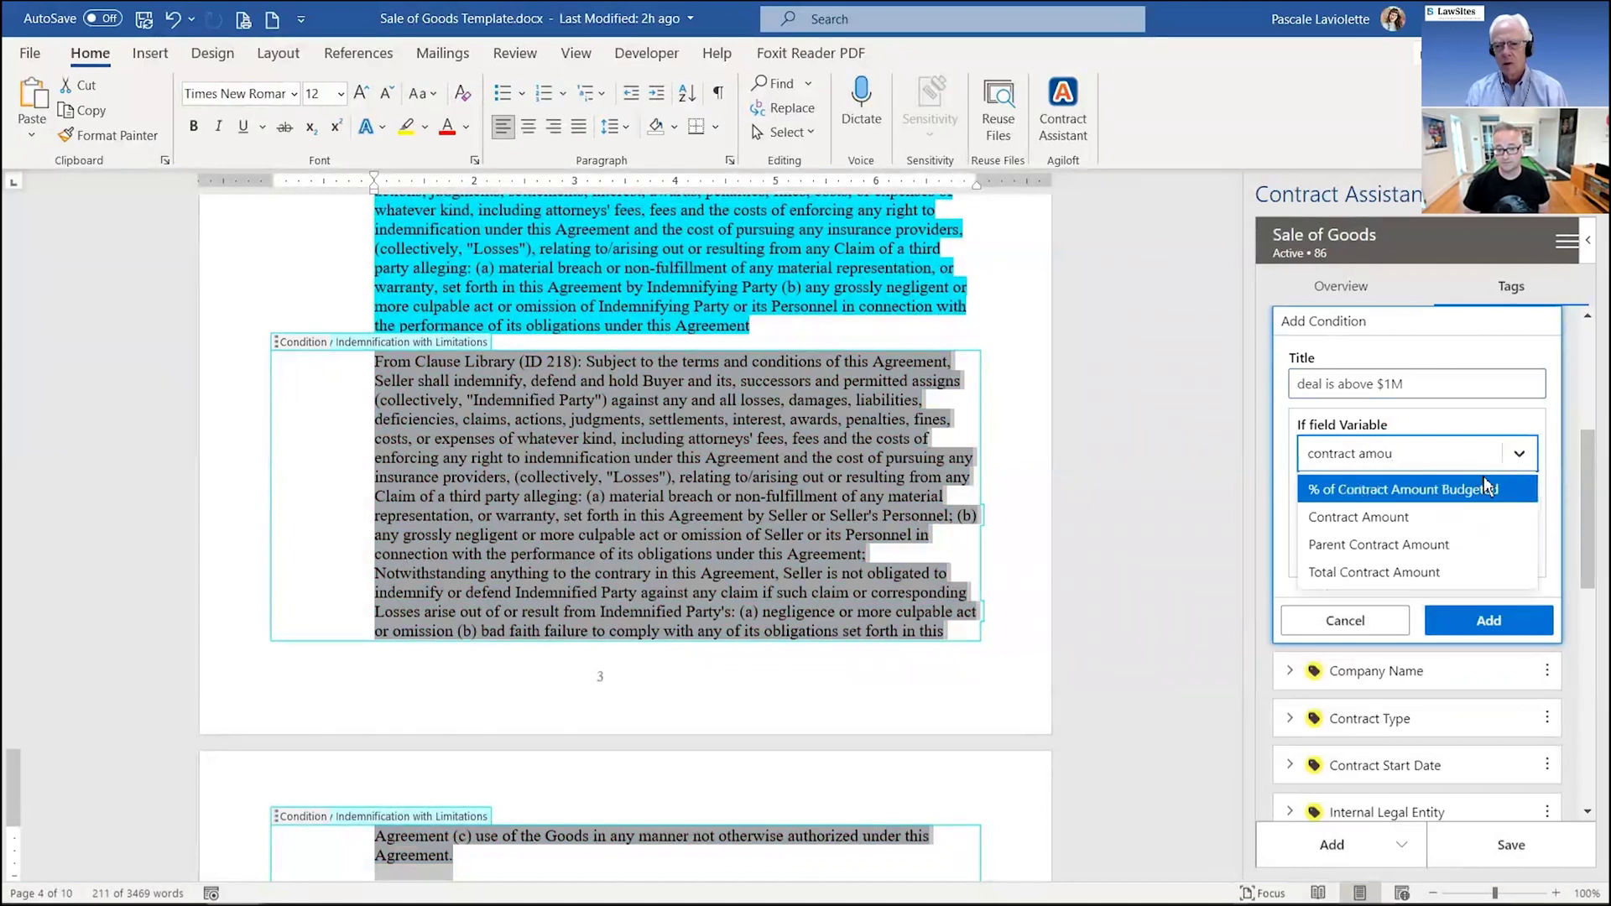
{"action": "left_click", "coordinate": [1463, 518]}
{"action": "left_click", "coordinate": [1450, 501]}
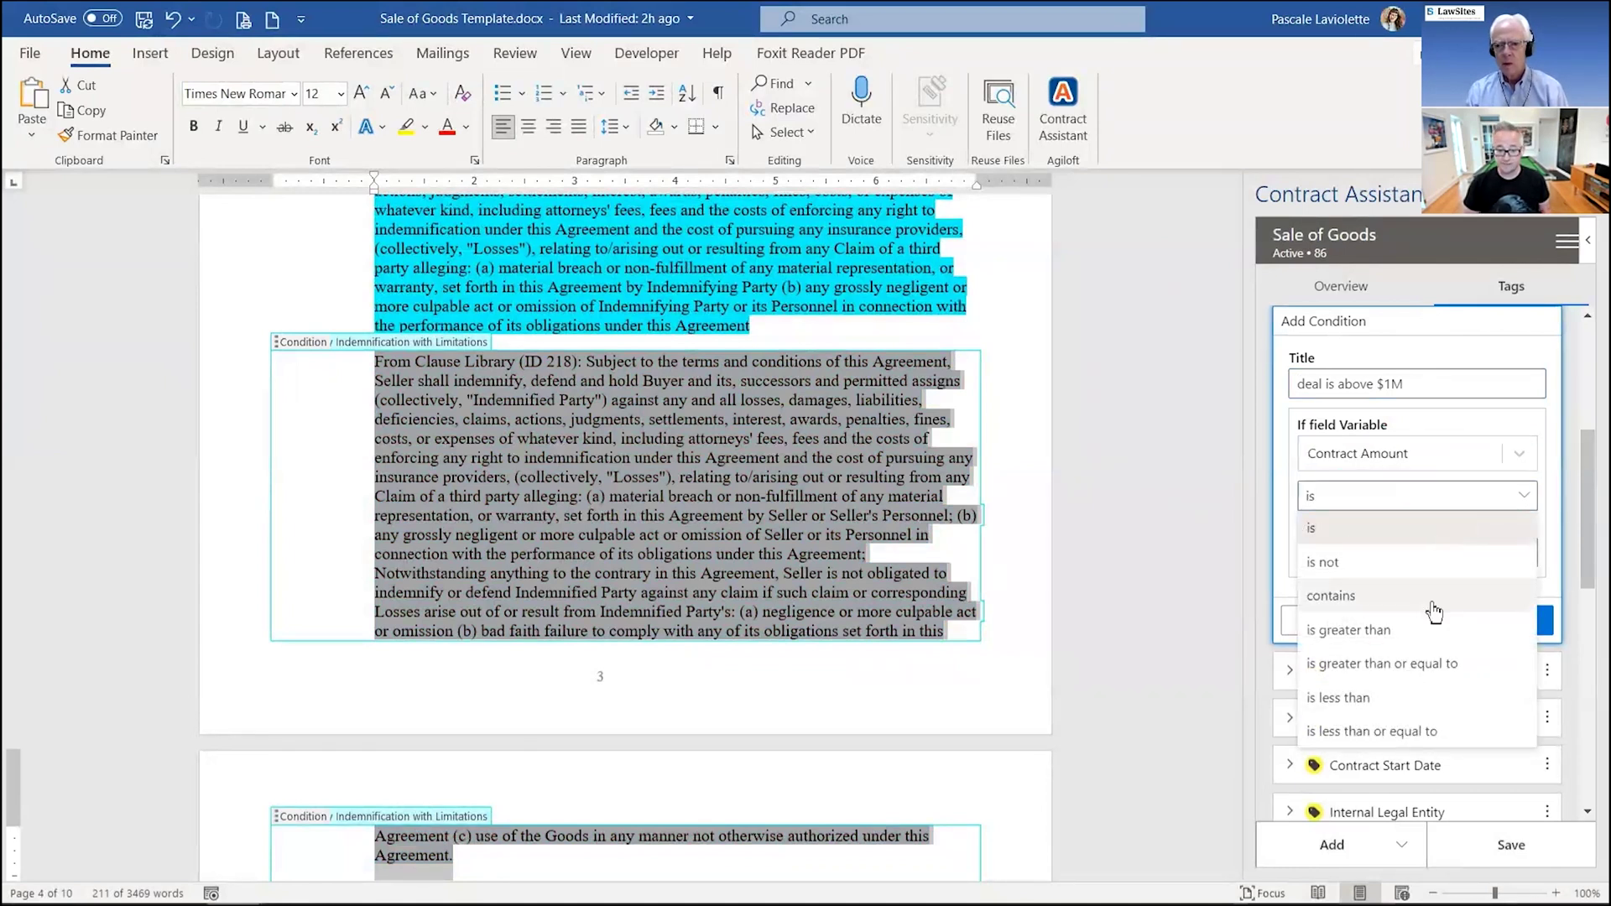
{"action": "left_click", "coordinate": [1434, 628]}
{"action": "type", "text": "1000000"}
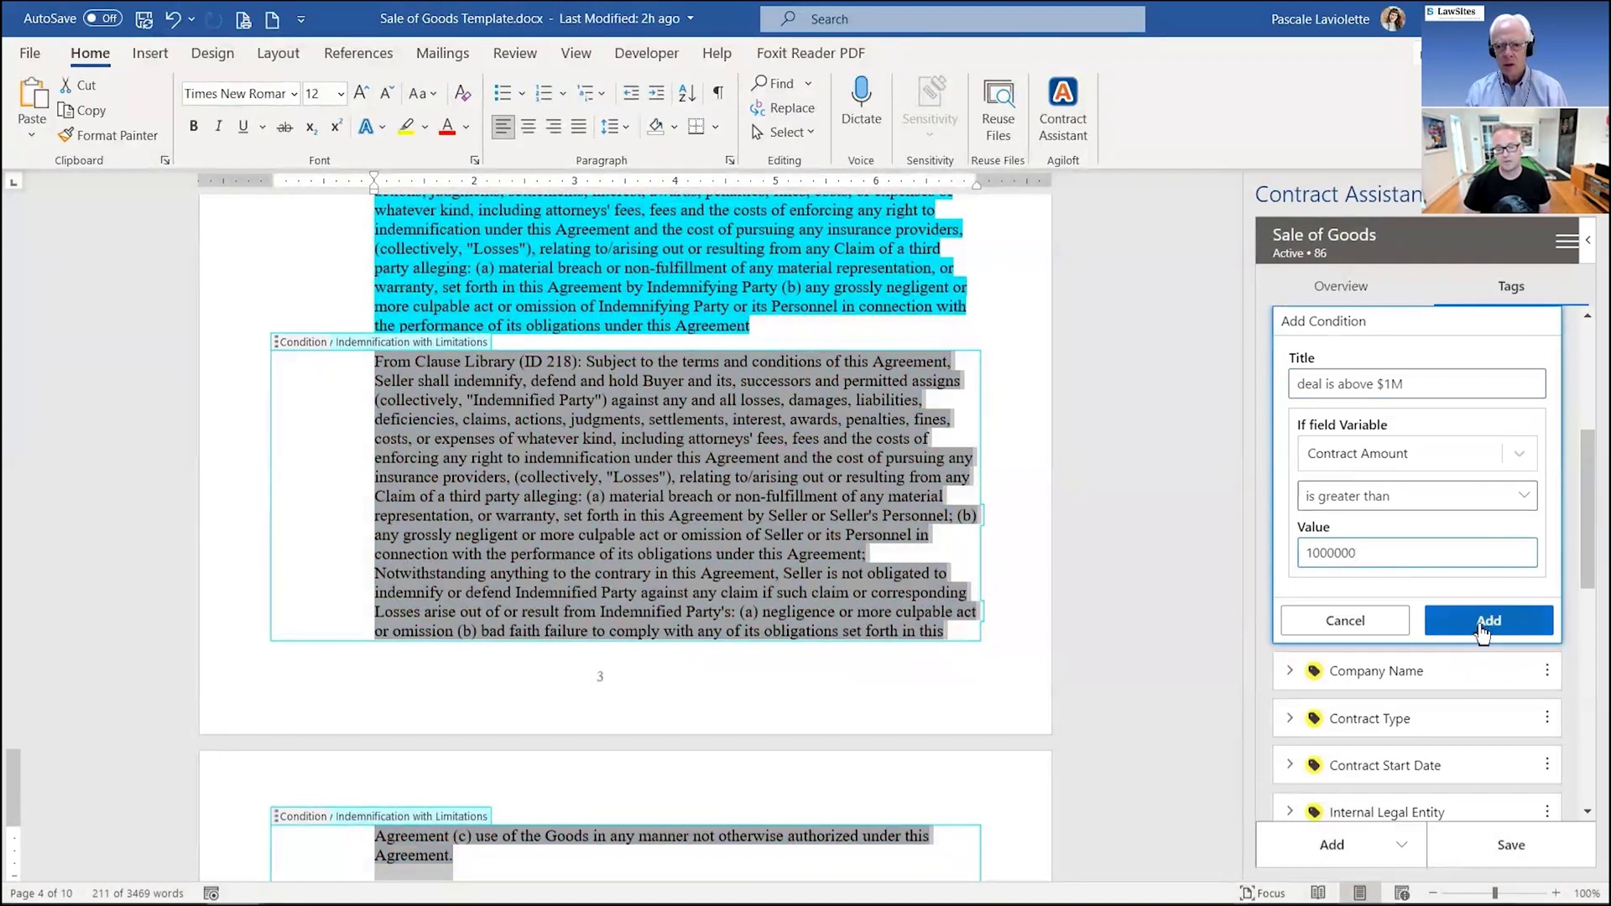
{"action": "left_click", "coordinate": [1484, 625]}
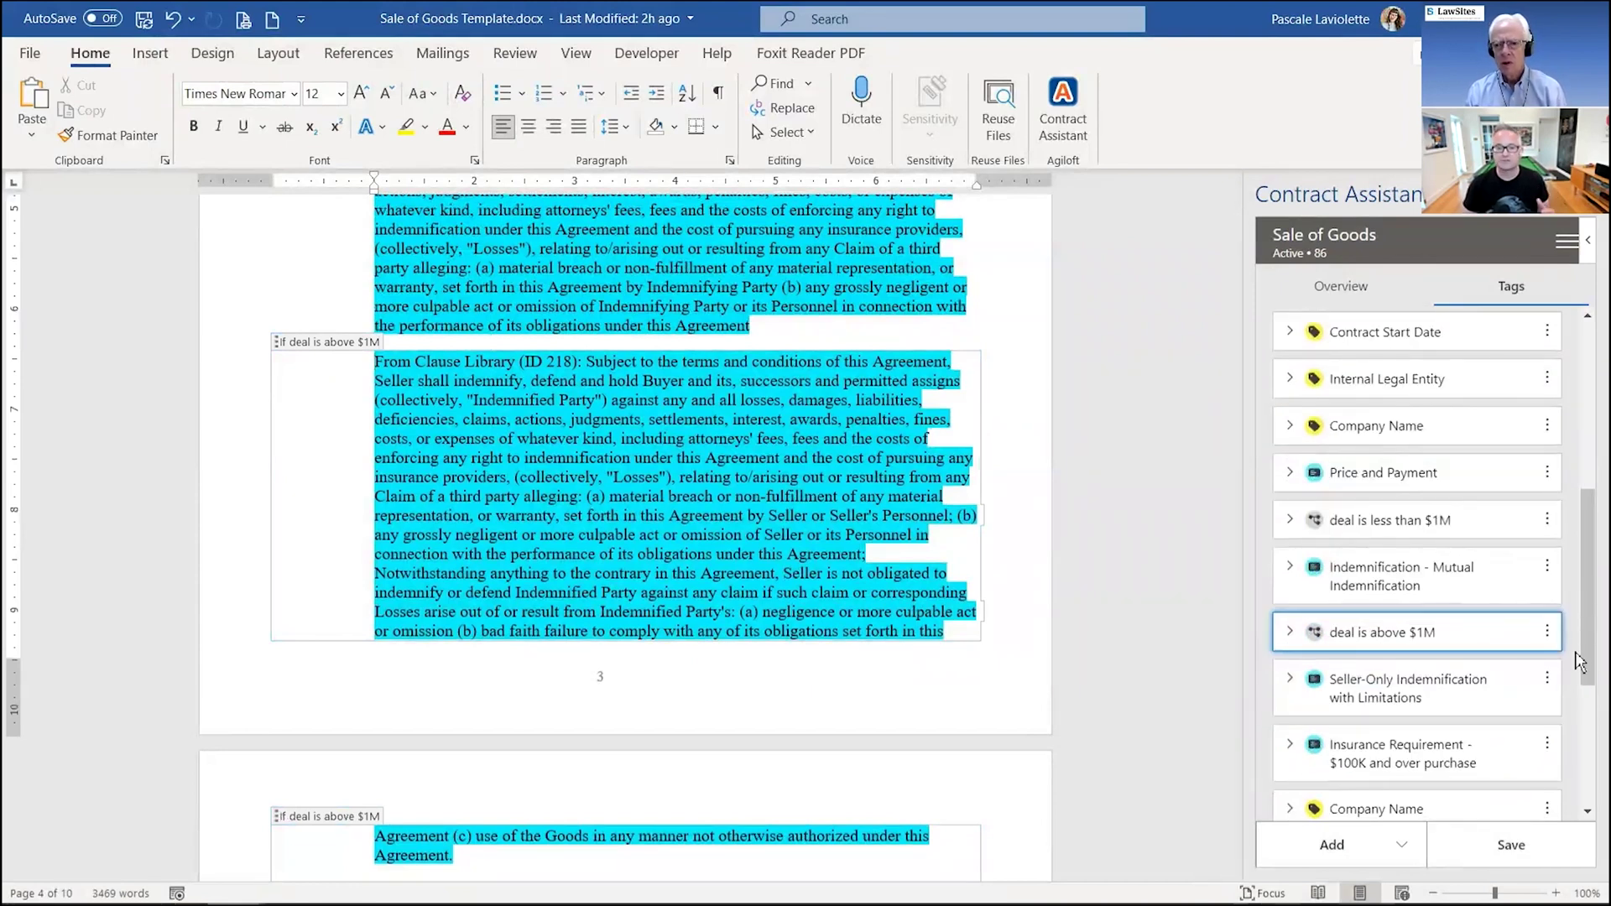
Save the Sale of Goods Template with its conditional indemnity clauses to the Agiloft knowledge base
{"action": "left_click", "coordinate": [1511, 855]}
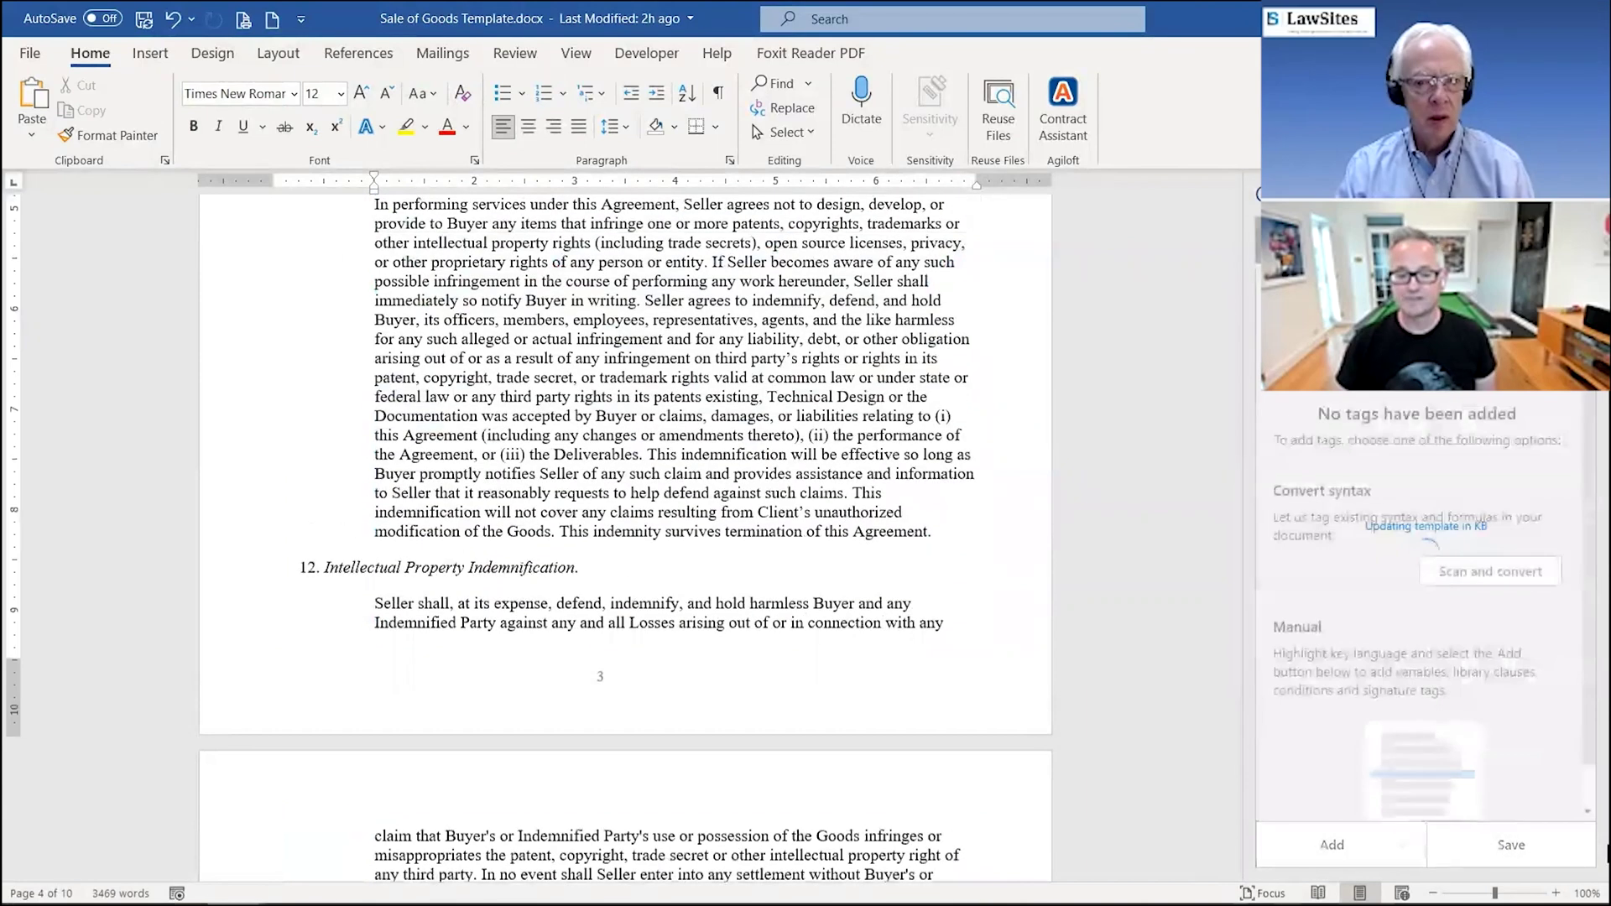